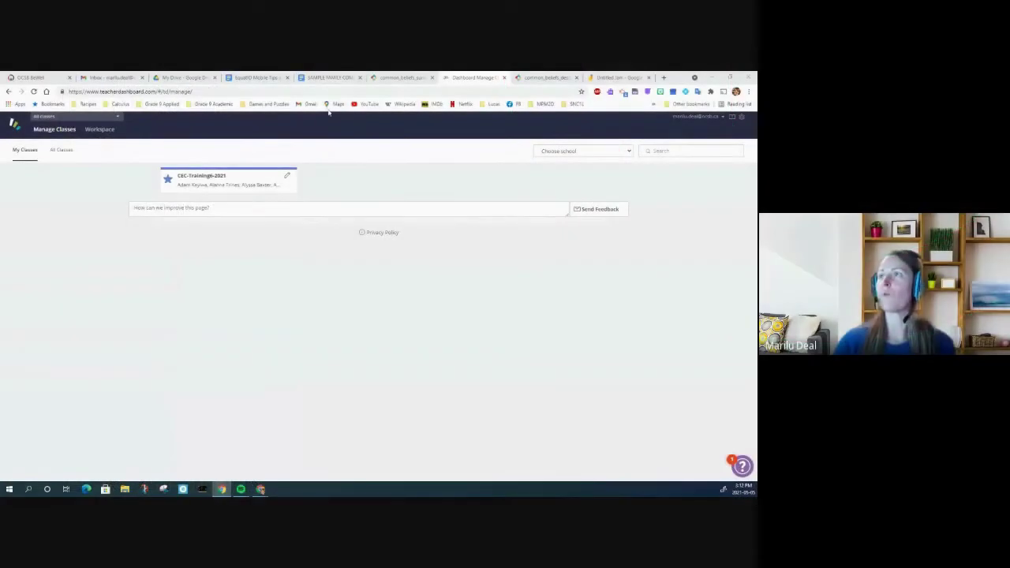
- Close the 'Untitled Jam' browser tab to return to Manage Classes
click(649, 77)
- Create a blank Jamboard in a new tab using the jam.new shortcut
click(664, 77)
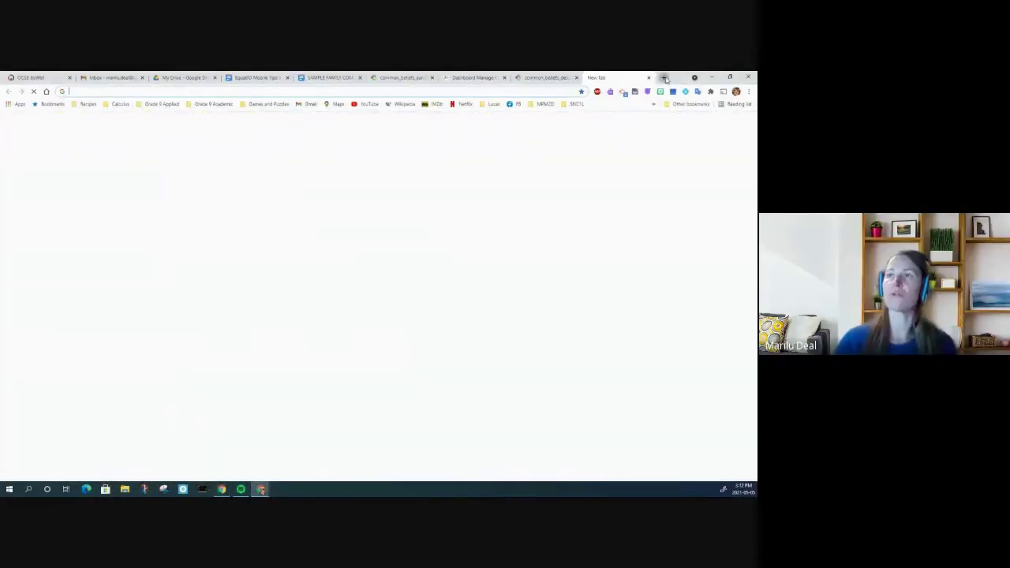
text(jam.new)
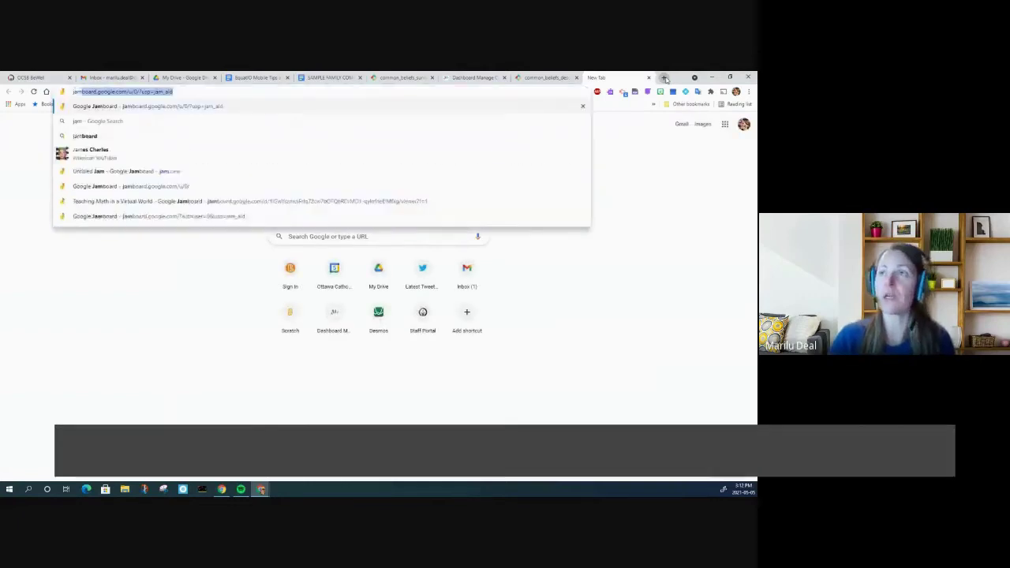
key(Return)
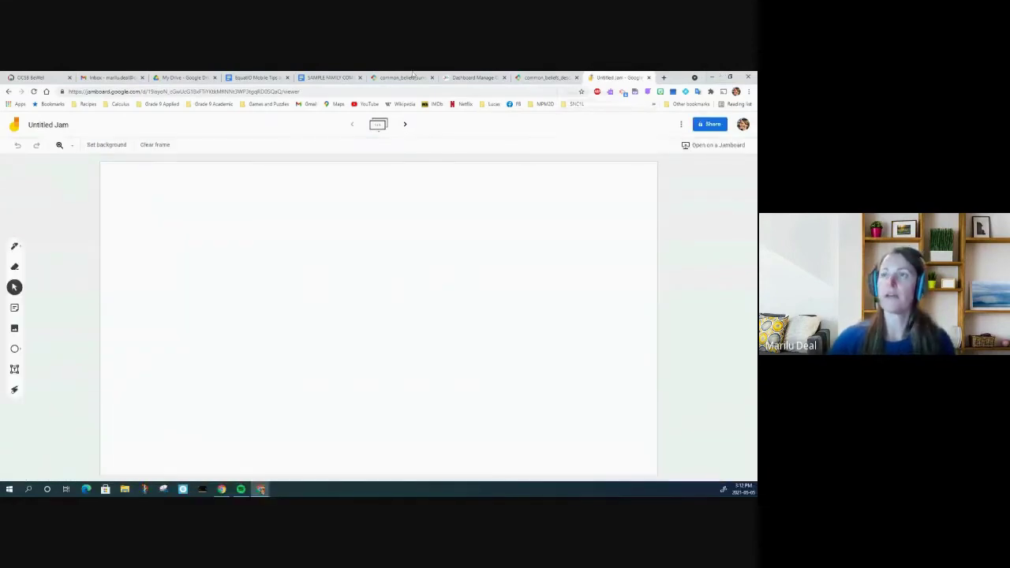
- Rename the 'Untitled Jam' to 'Testing_5'
click(49, 124)
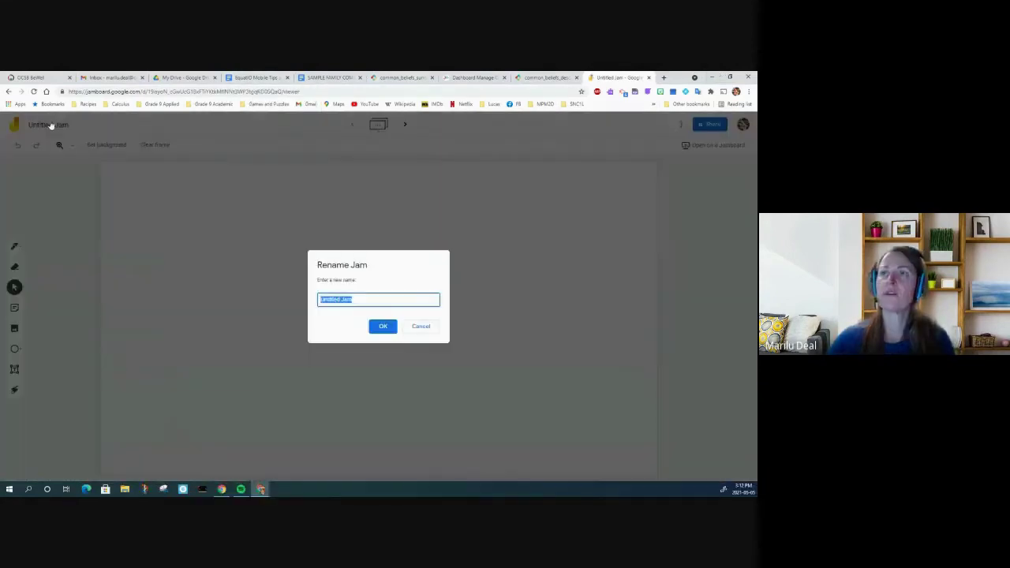
text(TES)
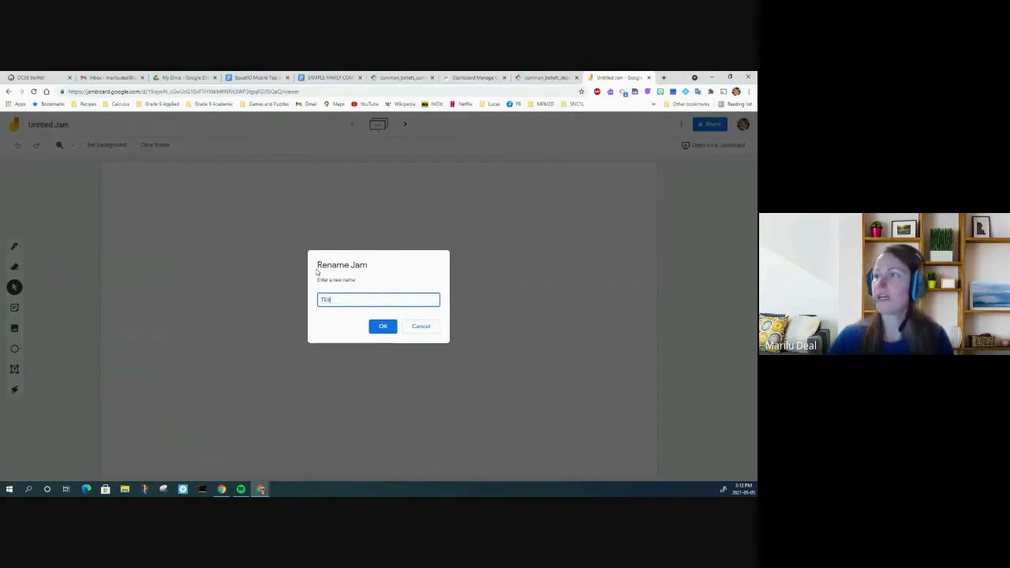
text(ting)
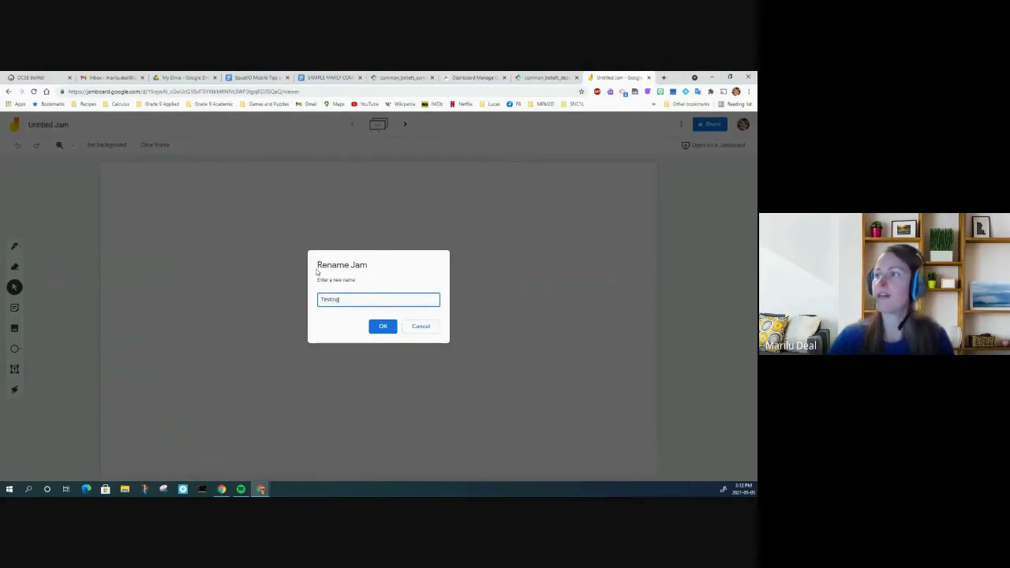
text(, 1)
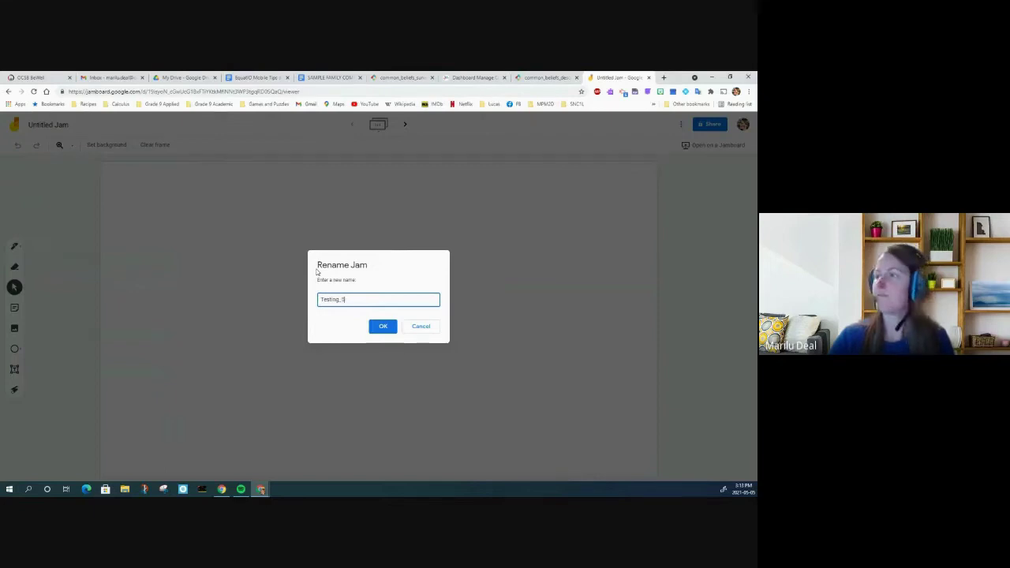
key(Return)
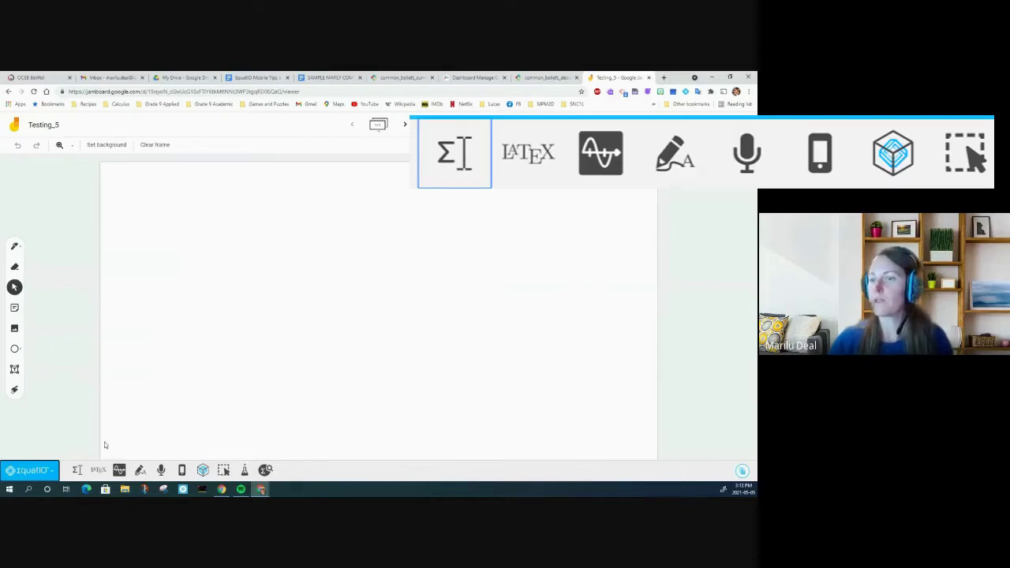
- Save EquatIO's Math Options with Math, Chemistry and Formulas prediction enabled
click(52, 472)
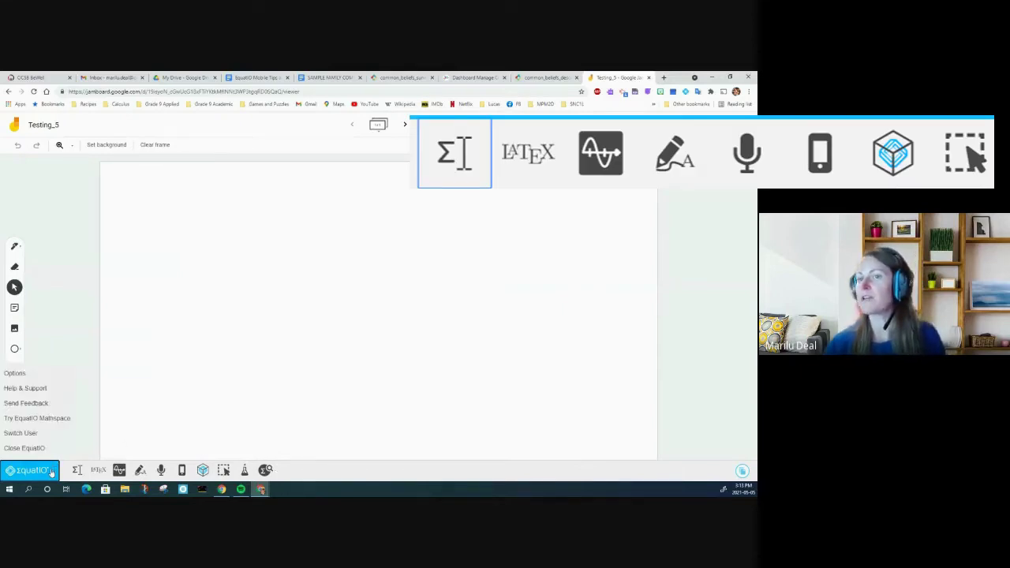
click(38, 378)
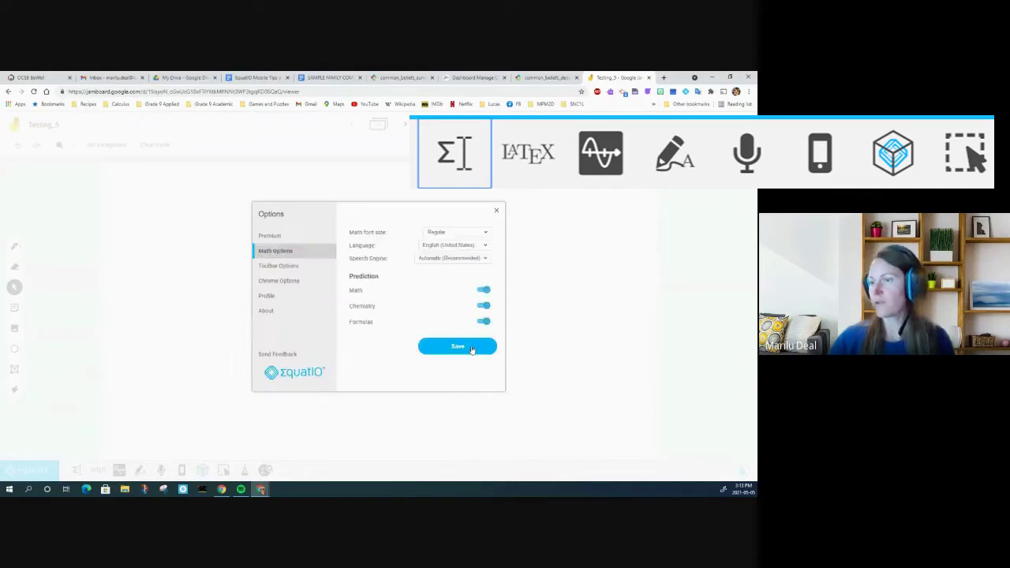
click(472, 347)
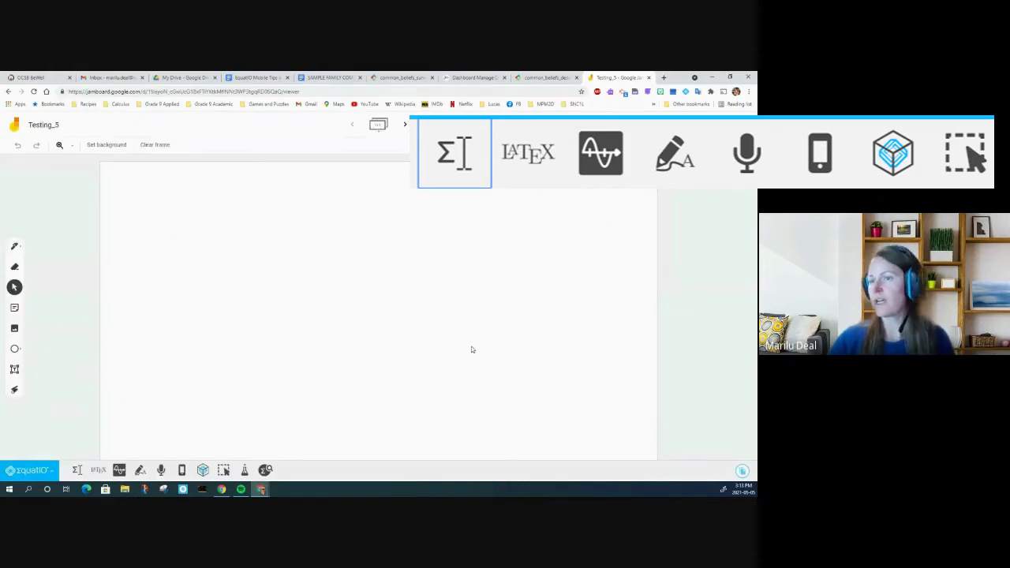
- In the EquatIO math editor, enter NaCl(aq) + H₂O(l) → with subscripted state symbols
click(76, 471)
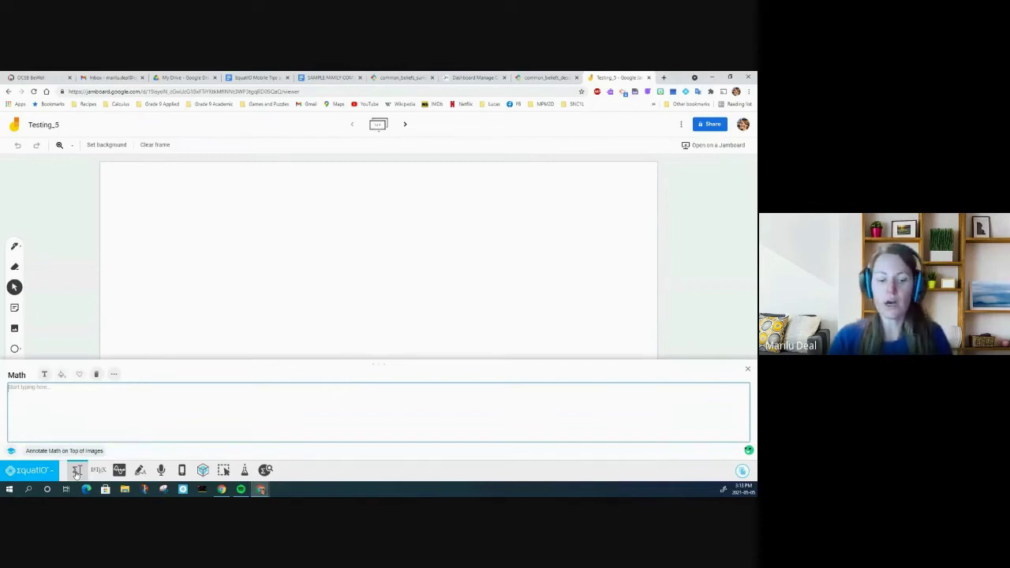
text(NaCl)
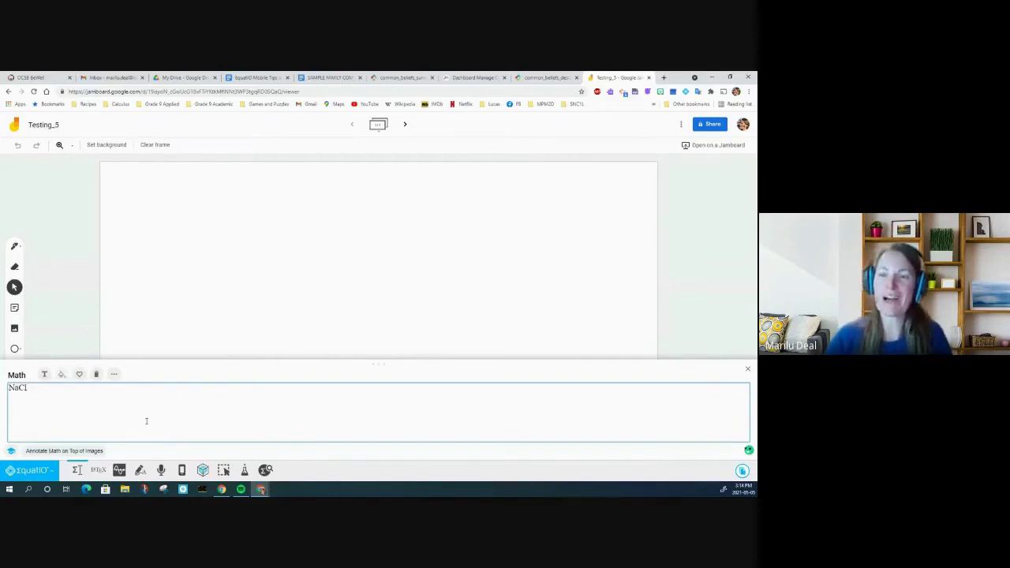
text(su)
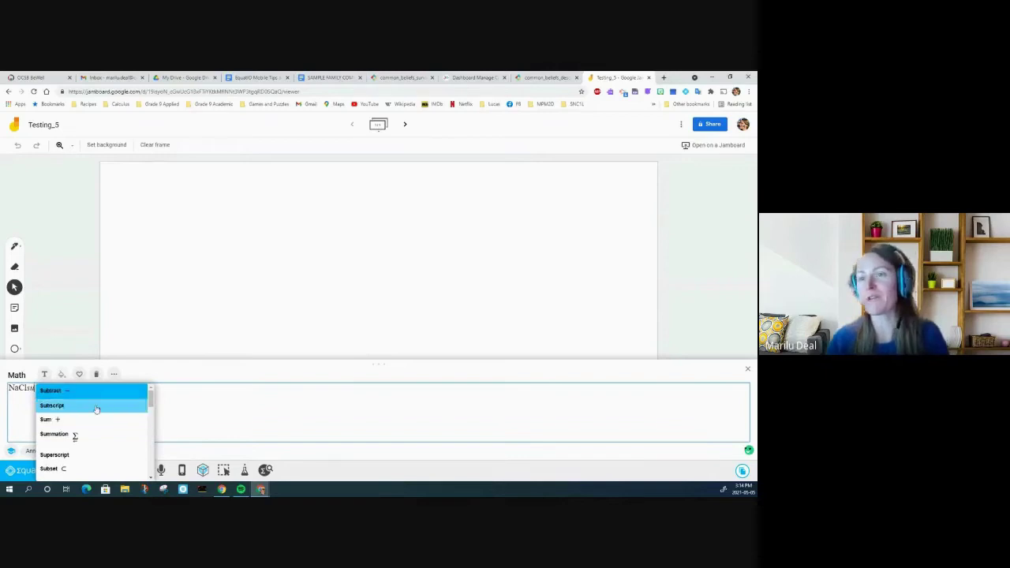
click(97, 409)
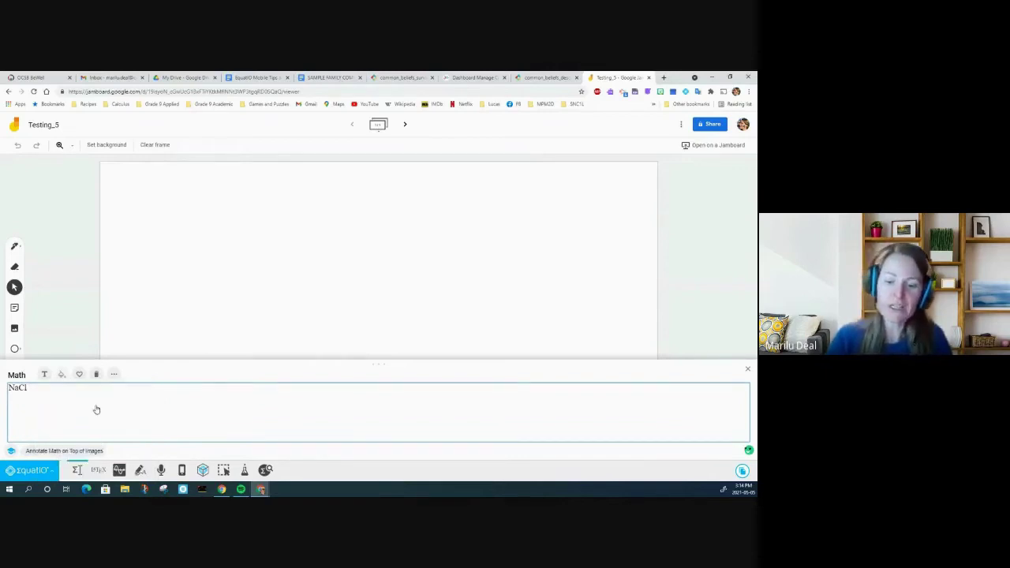
text((aq))
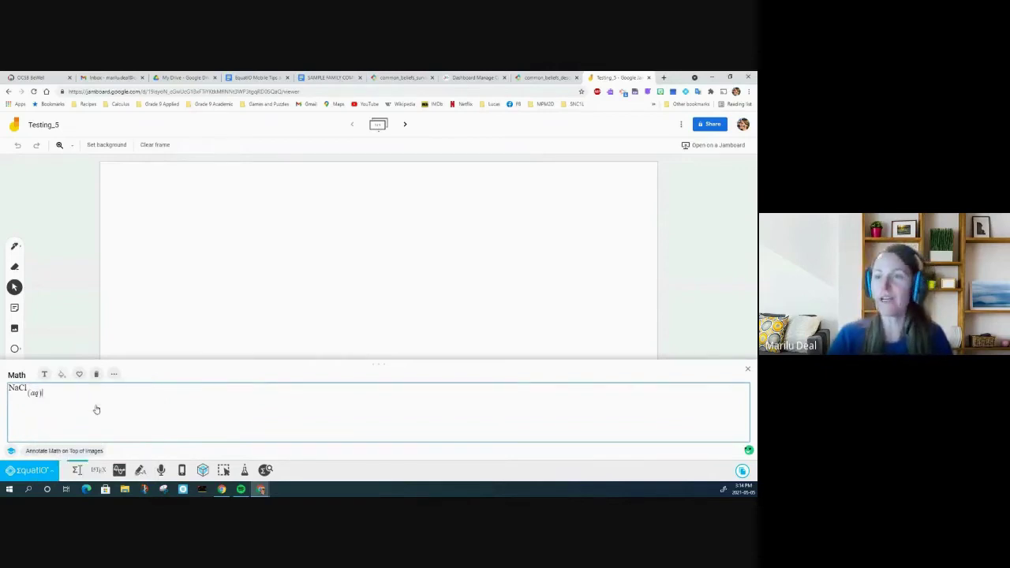
key(Right)
text(+ )
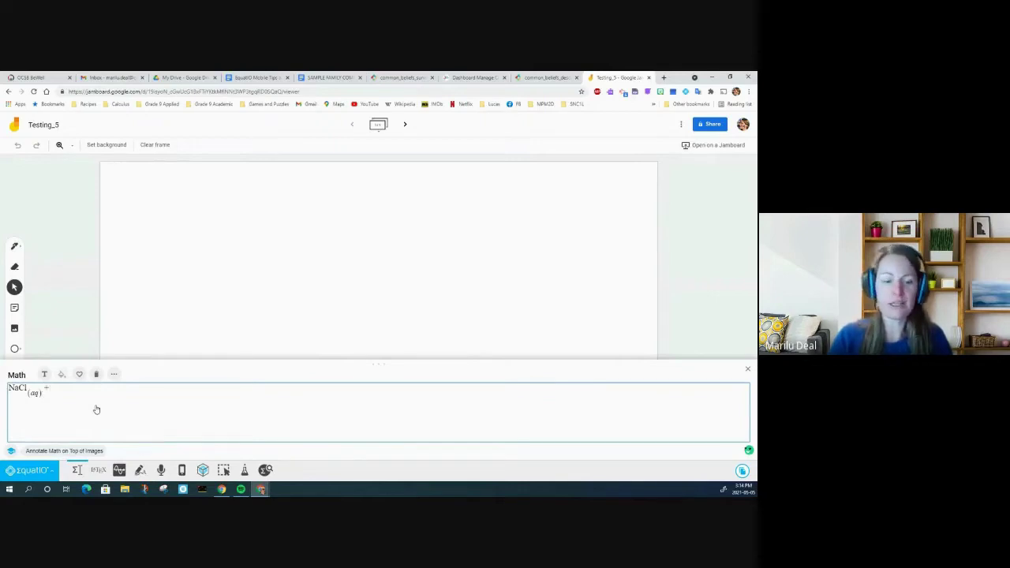
text(wat)
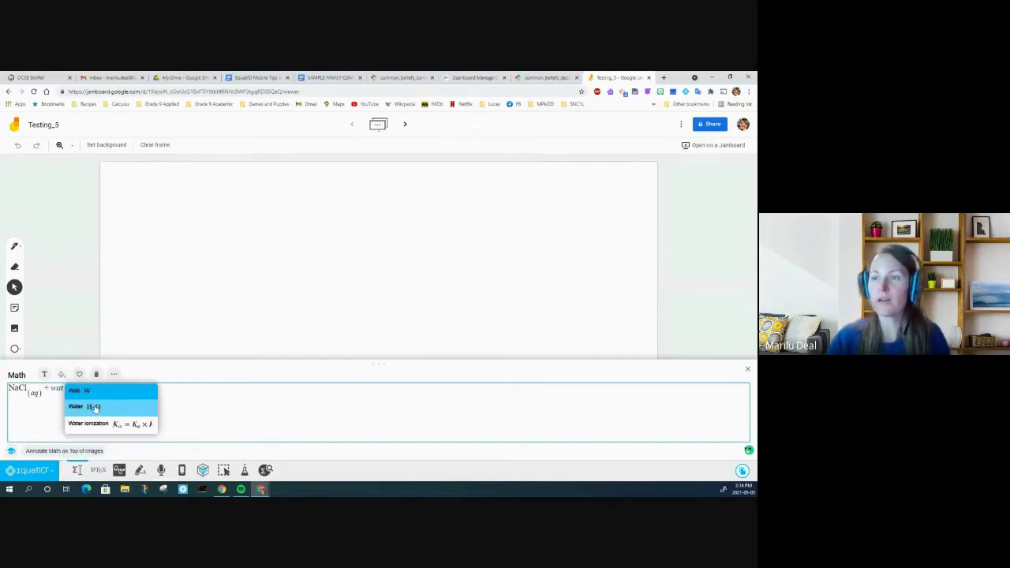
click(94, 407)
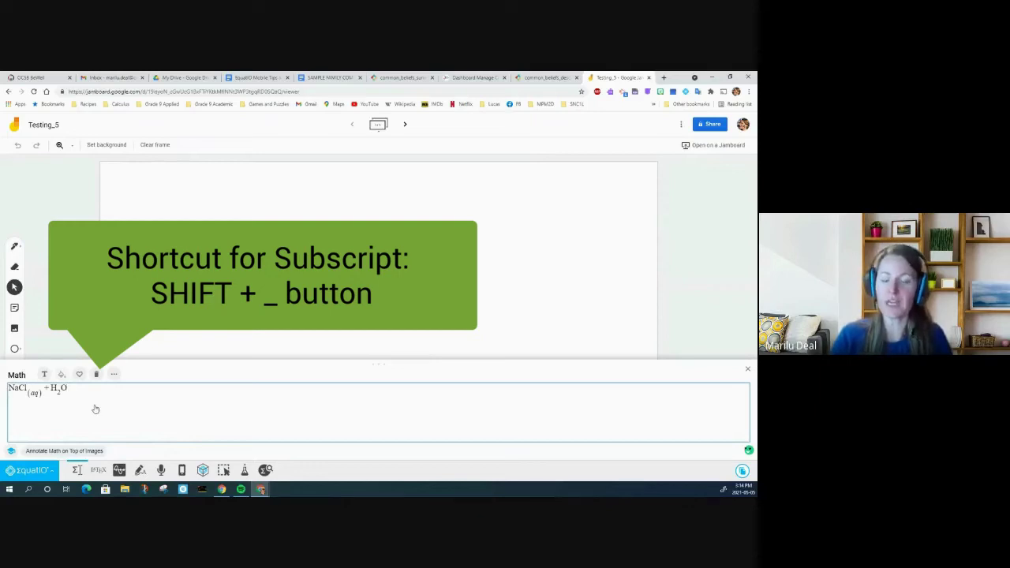
key(shift+underscore)
text(()
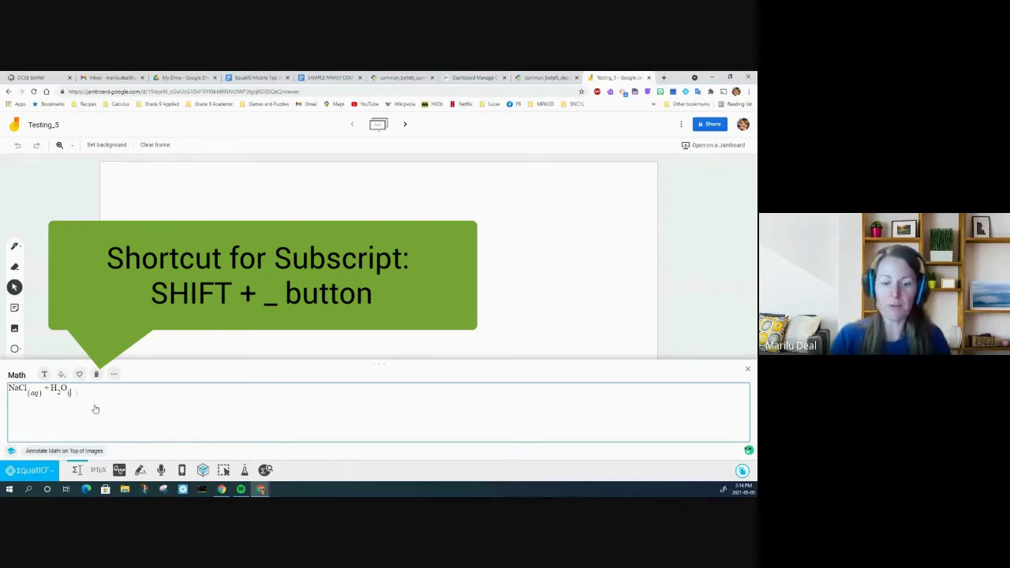
text(l) )
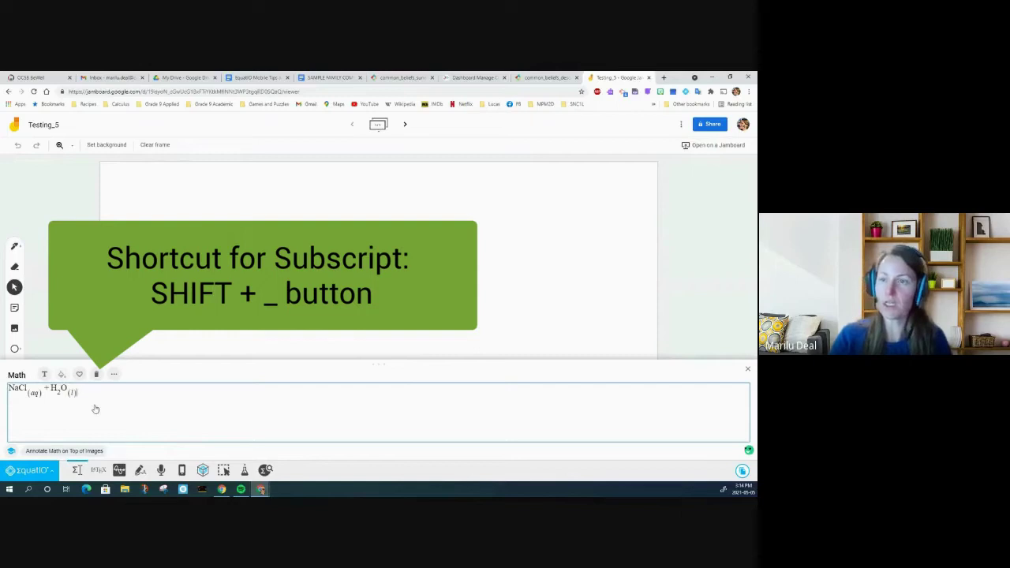
text(yi)
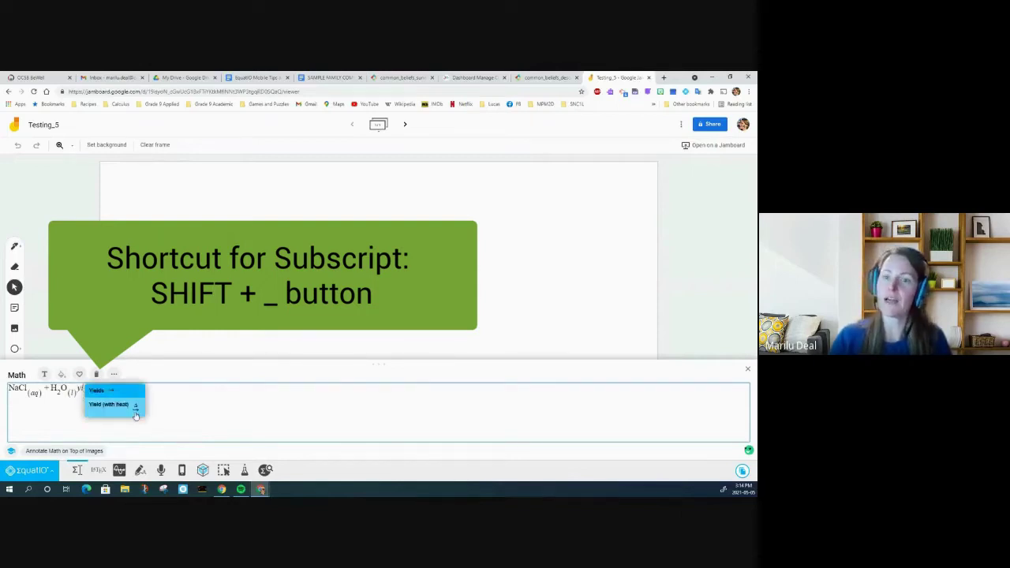
click(114, 392)
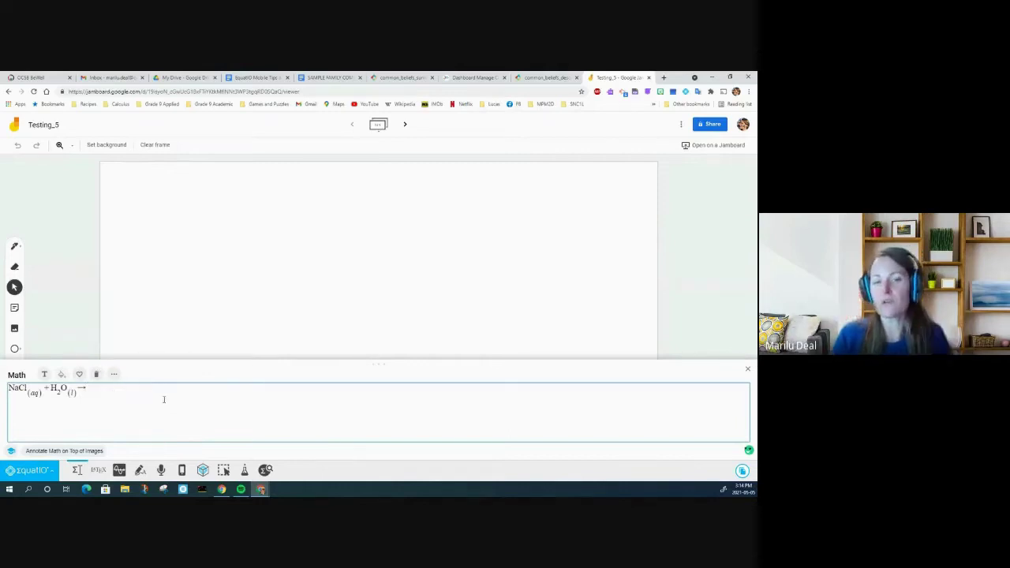
- Copy the equation as an image, paste it on the frame and enlarge it up-left
click(743, 472)
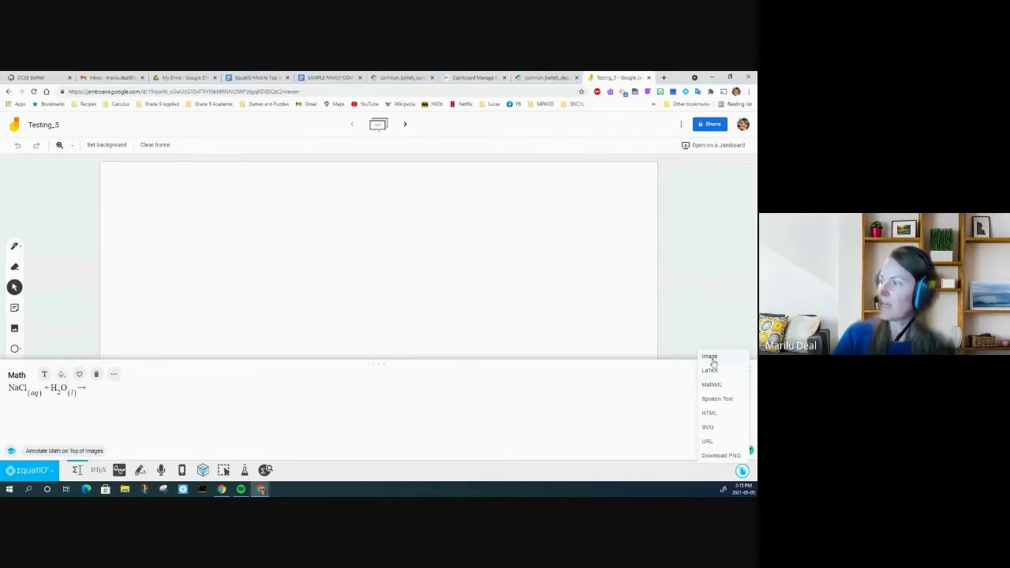
click(709, 357)
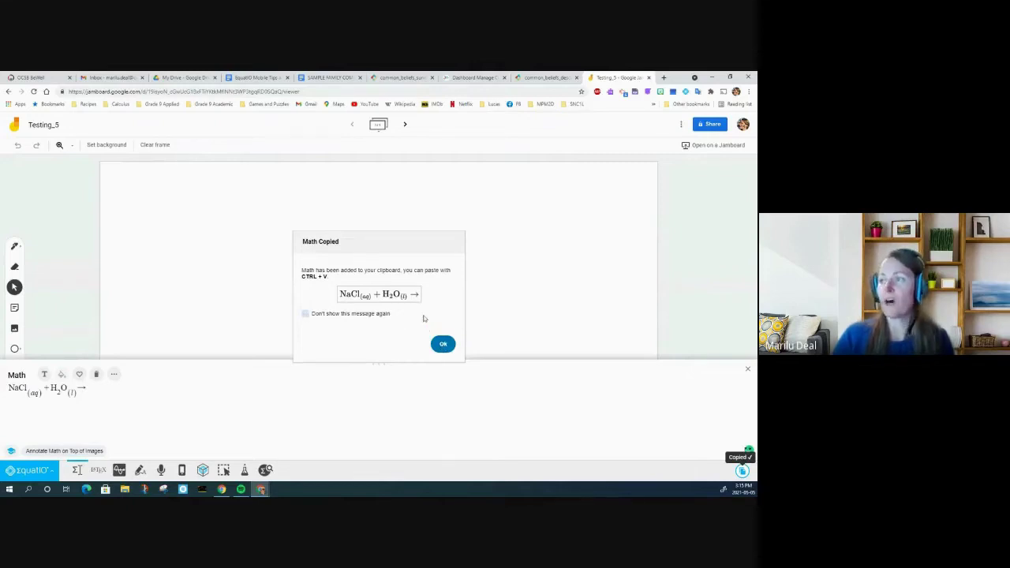
click(442, 345)
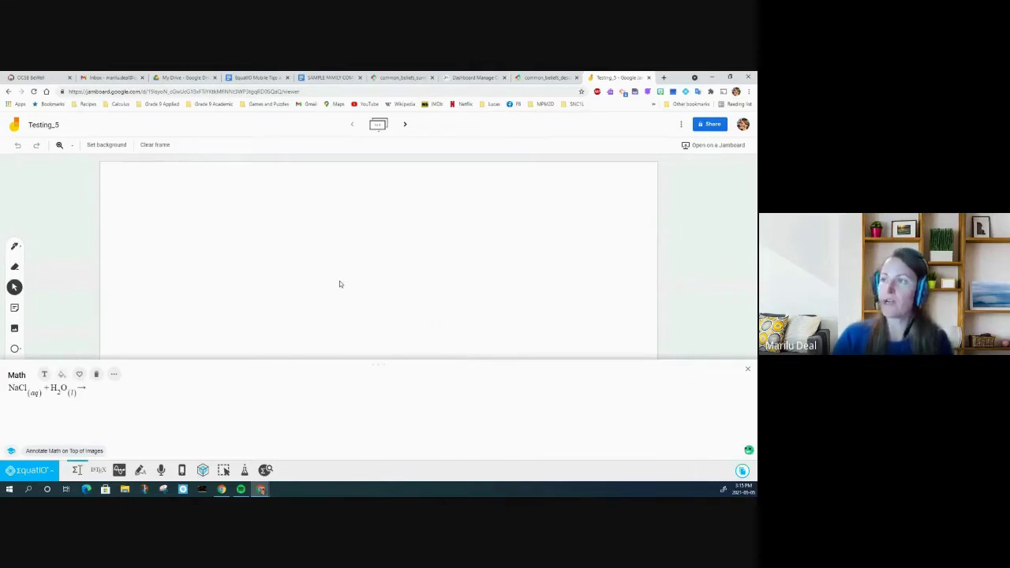
key(ctrl+v)
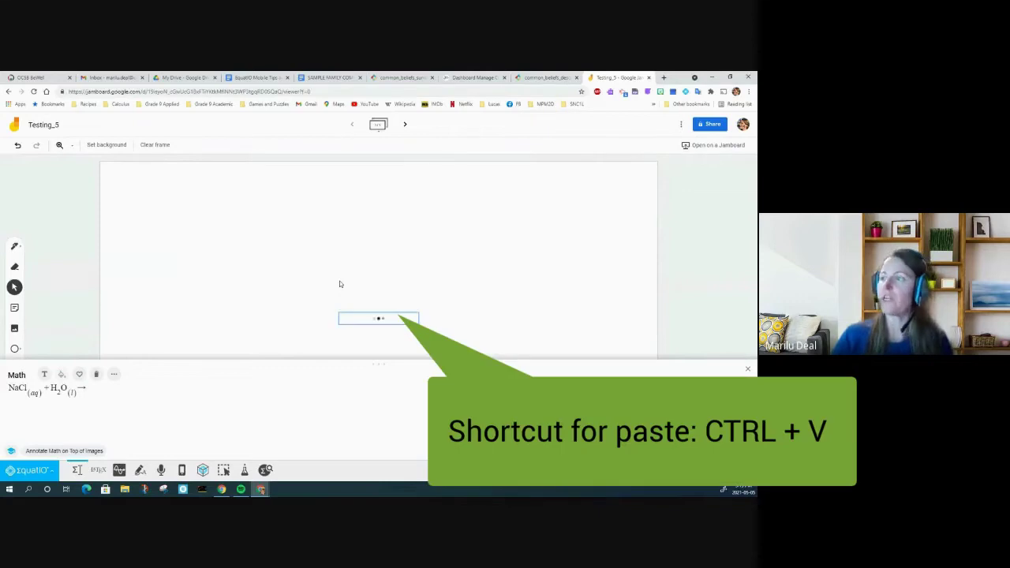
drag(379, 318, 359, 275)
click(359, 275)
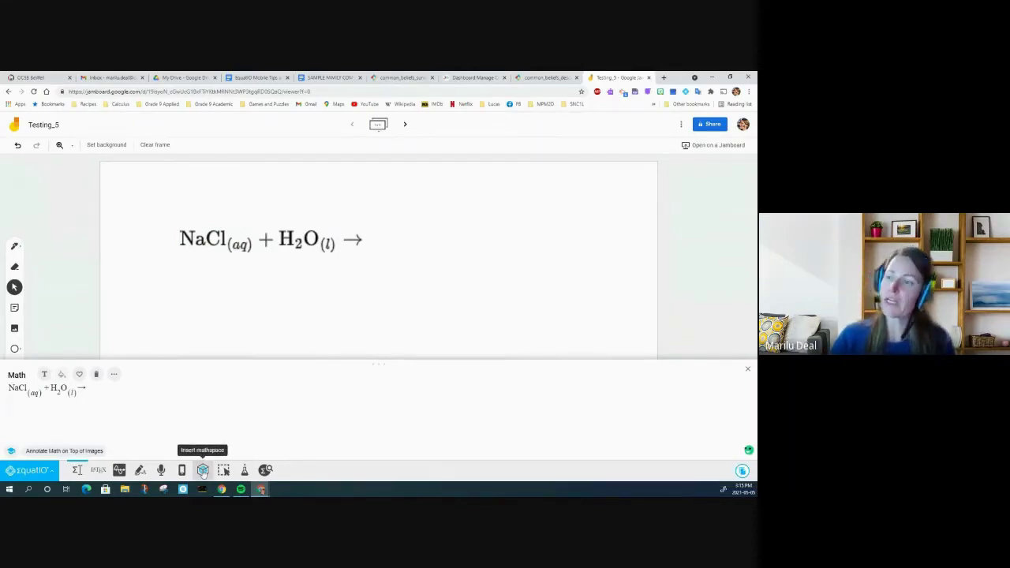
- Start a new mathspace and try a Plane Mirror shape, then remove it
click(202, 471)
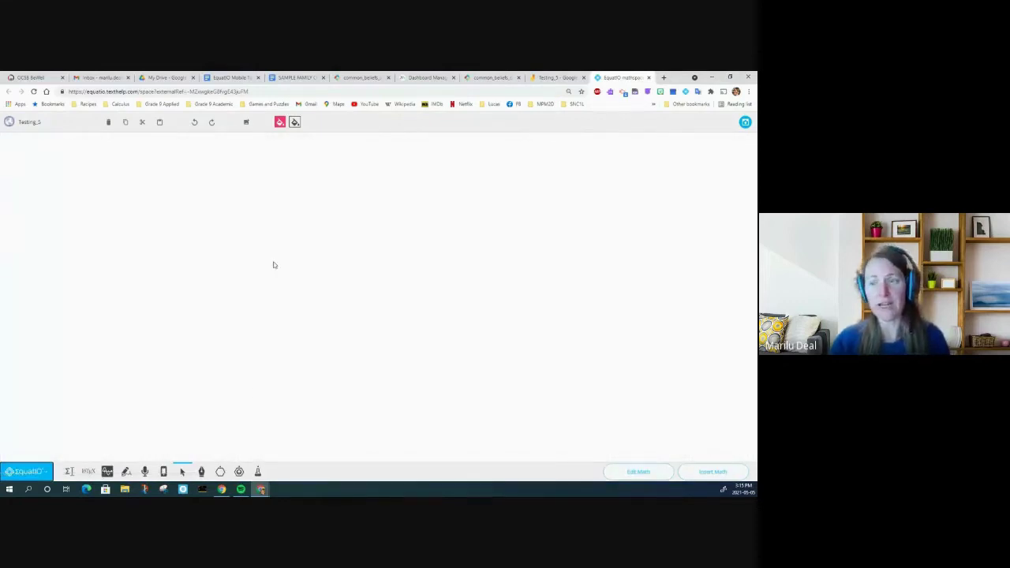
click(220, 471)
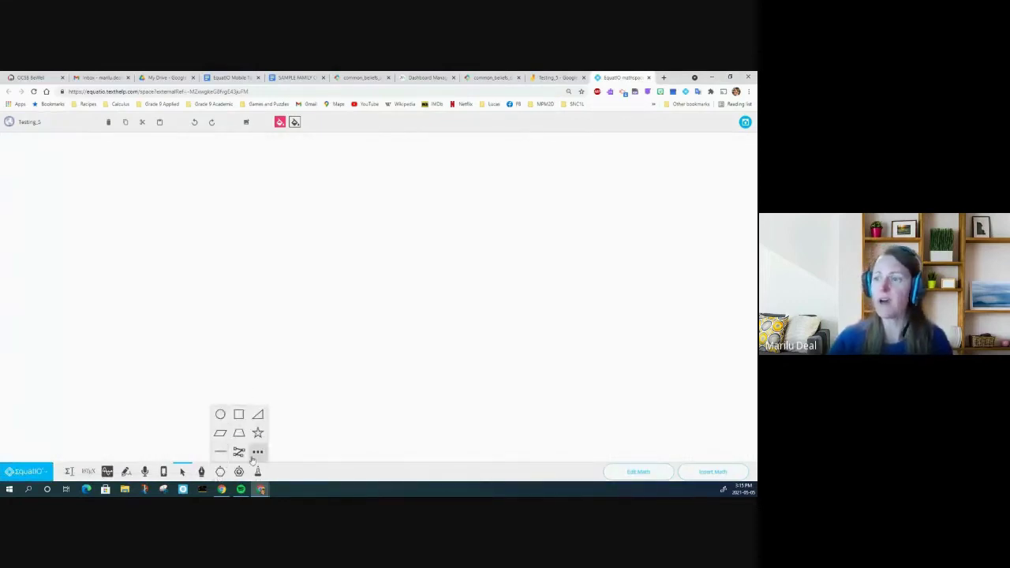
click(257, 452)
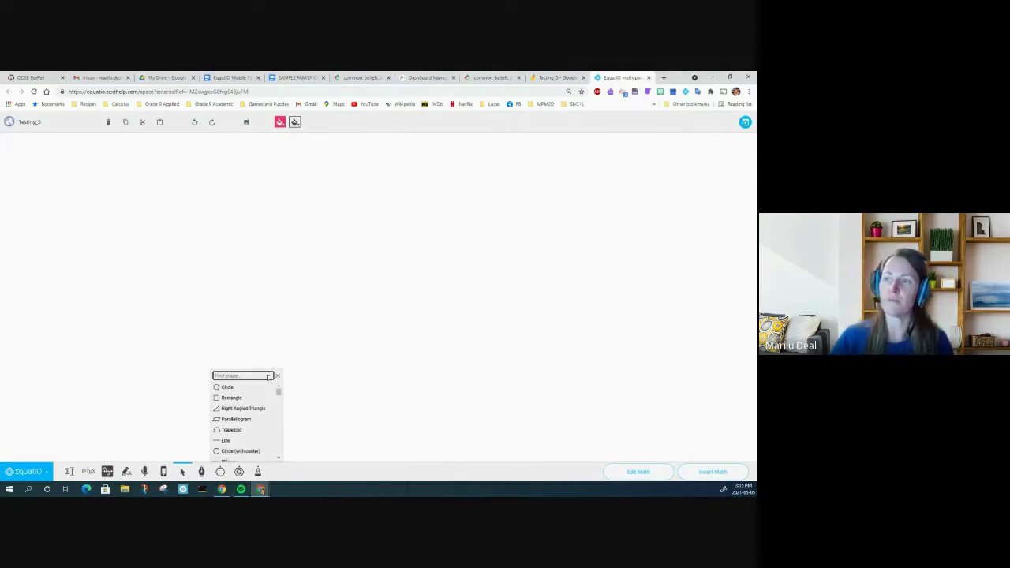
scroll(227, 422, down, 10)
scroll(227, 423, down, 8)
scroll(226, 424, down, 10)
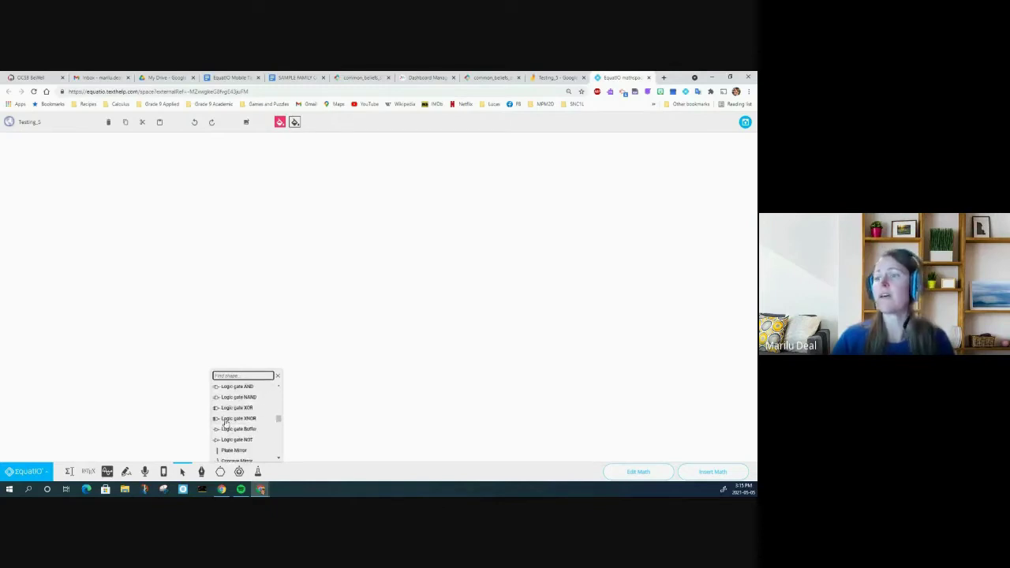
scroll(227, 423, up, 15)
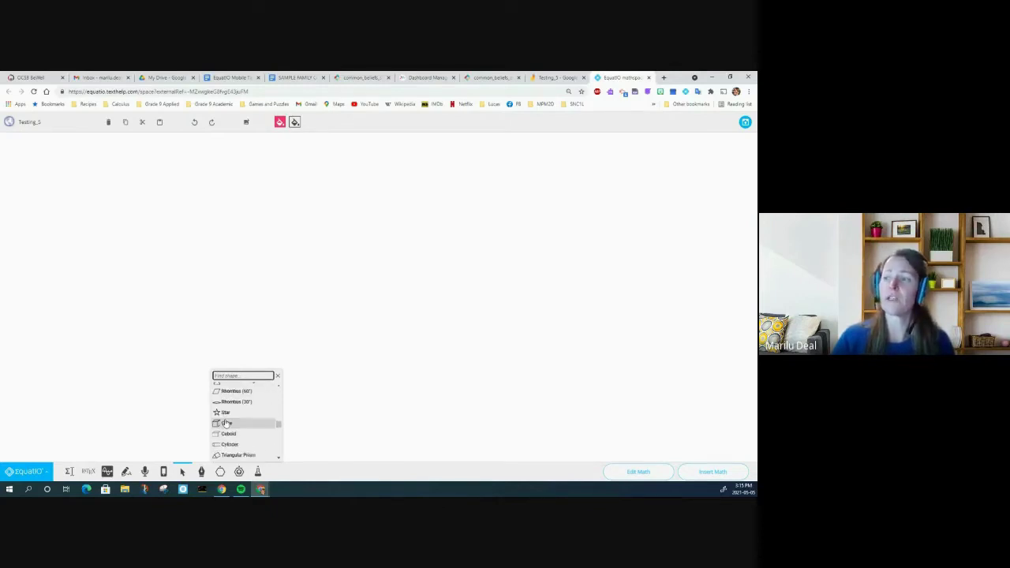
scroll(227, 423, down, 12)
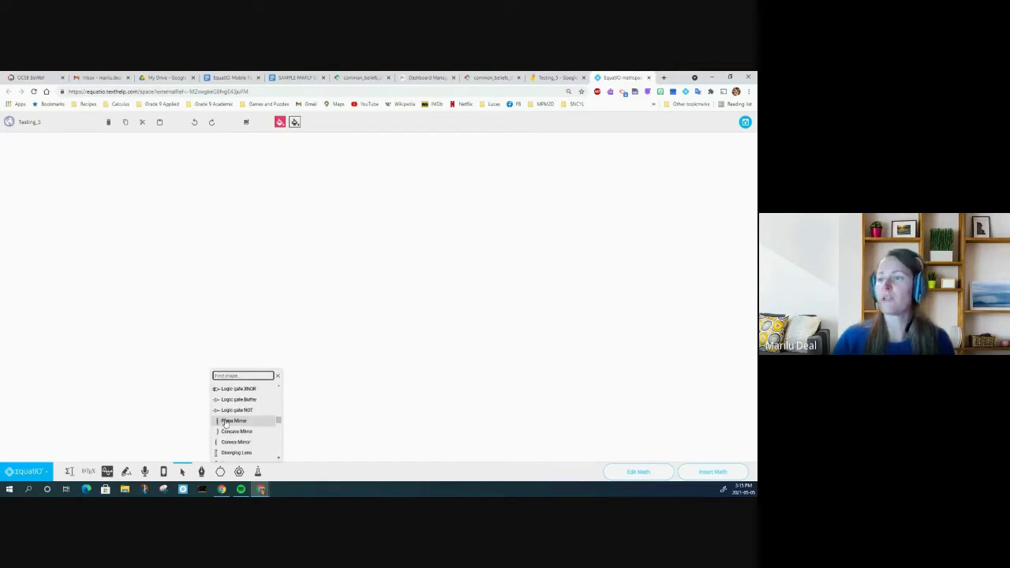
click(227, 422)
click(158, 197)
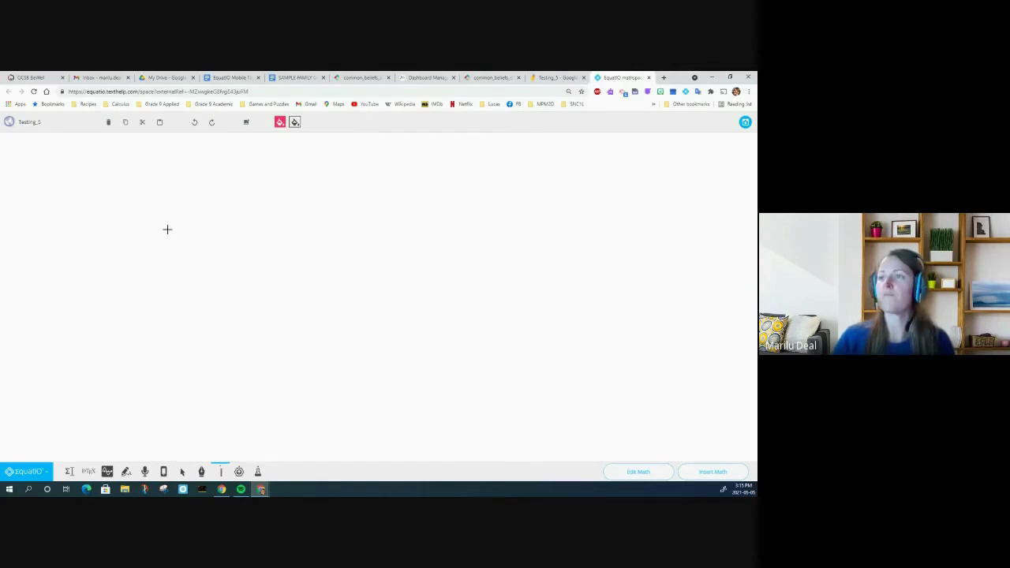
click(172, 270)
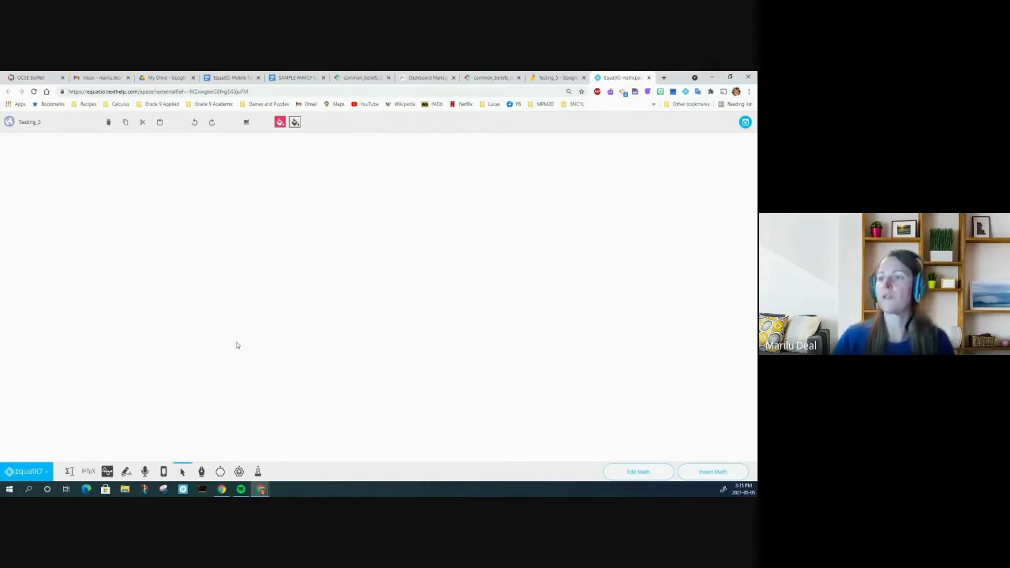
- Draw a large curved mirror shape on the left of the canvas
right_click(220, 470)
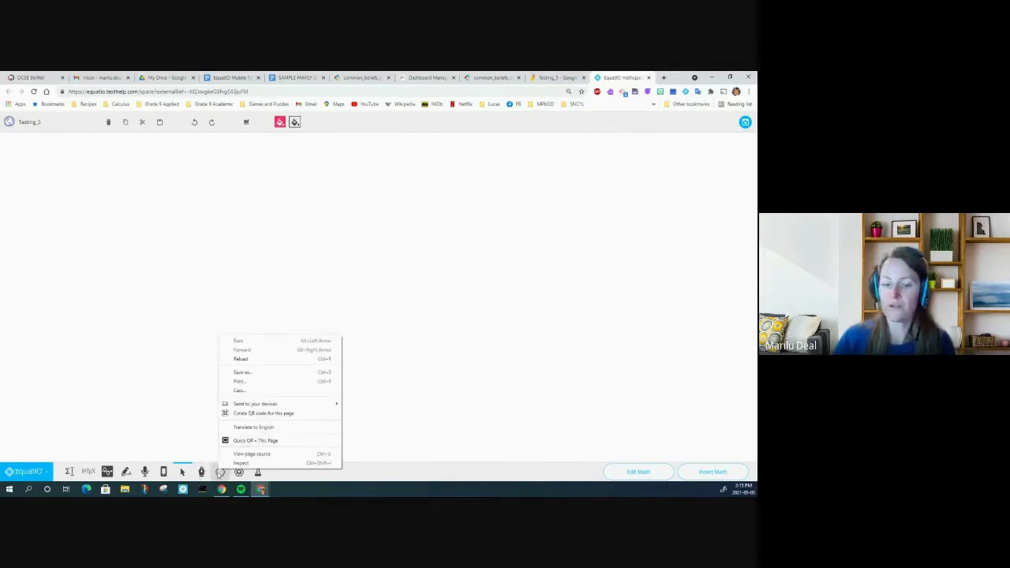
click(221, 472)
click(257, 452)
scroll(246, 431, down, 5)
scroll(247, 435, down, 8)
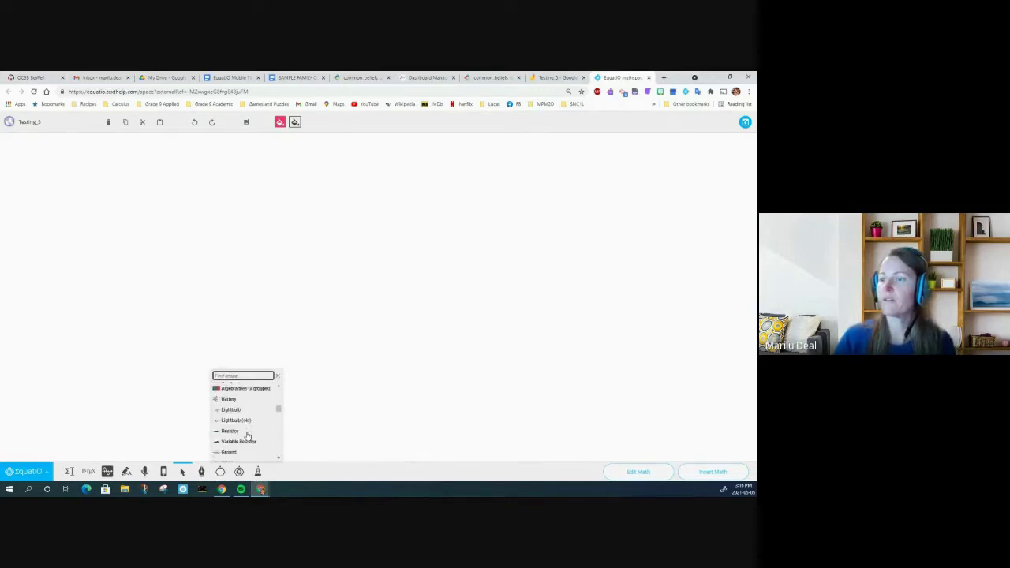
scroll(247, 436, down, 8)
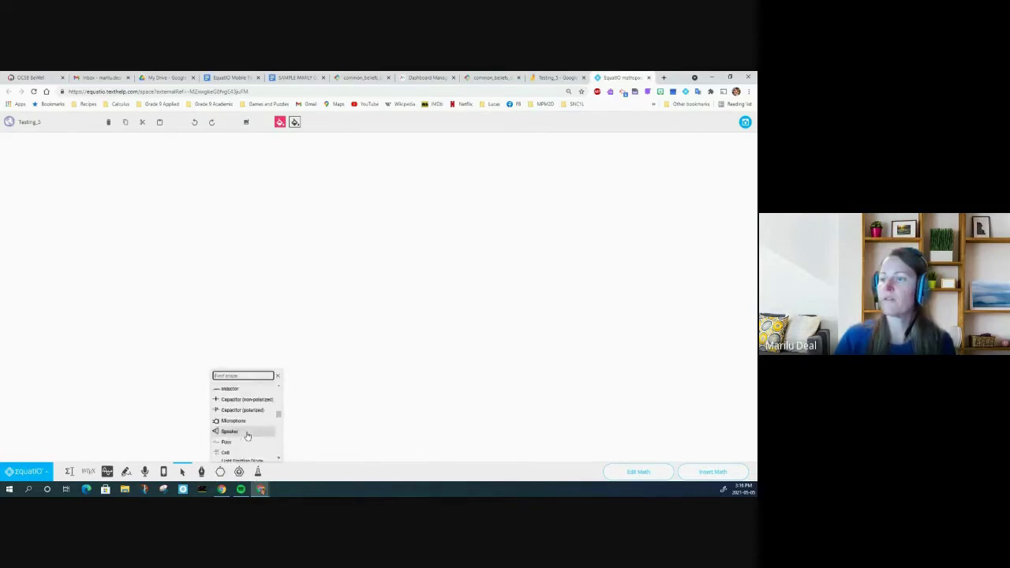
scroll(247, 433, down, 1)
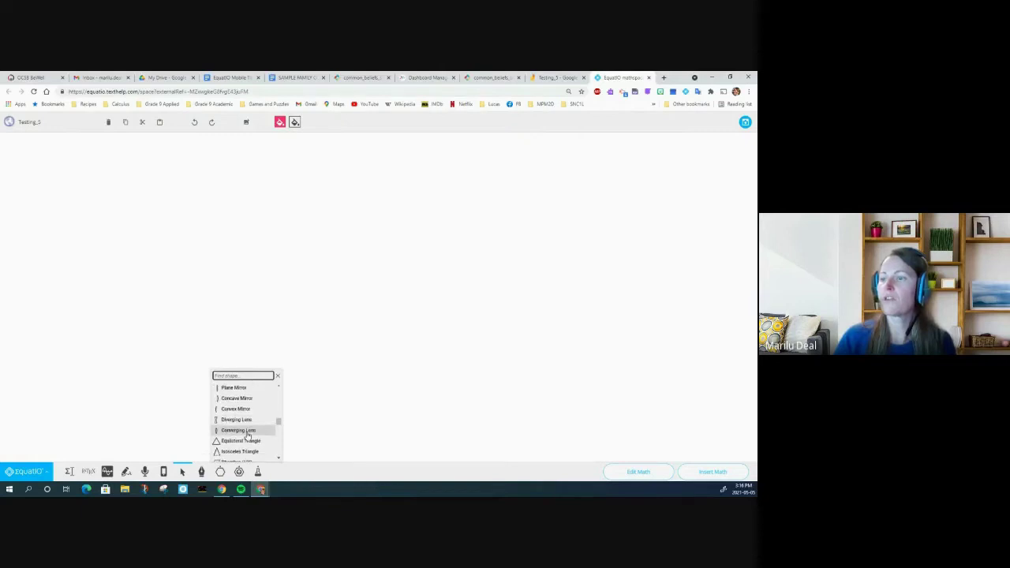
click(239, 403)
mouse_move(97, 169)
mouse_down()
mouse_move(295, 403)
mouse_move(295, 446)
mouse_up()
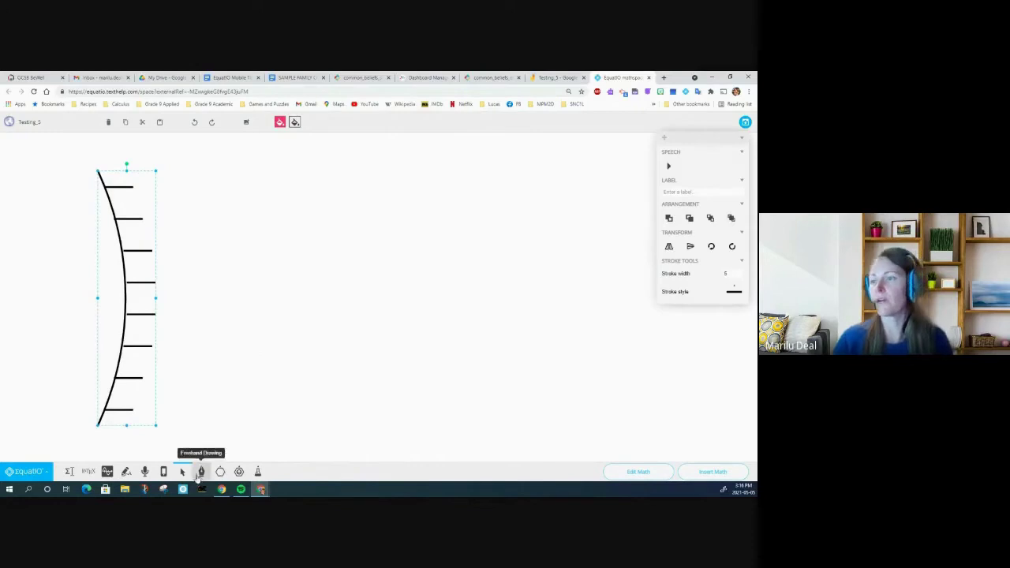
- Draw a horizontal principal axis through the mirror and a short upright line on it
mouse_move(221, 477)
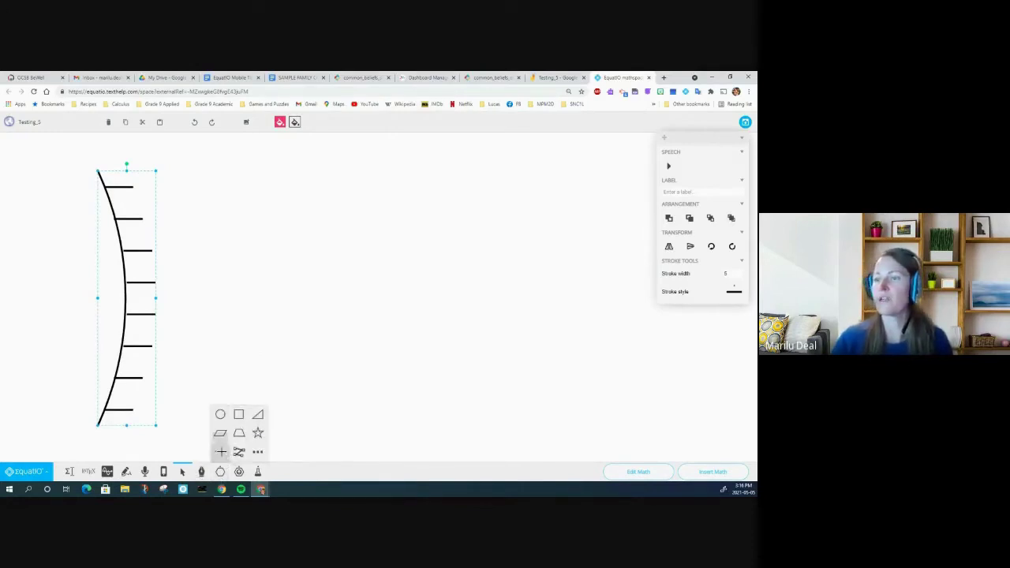
click(224, 451)
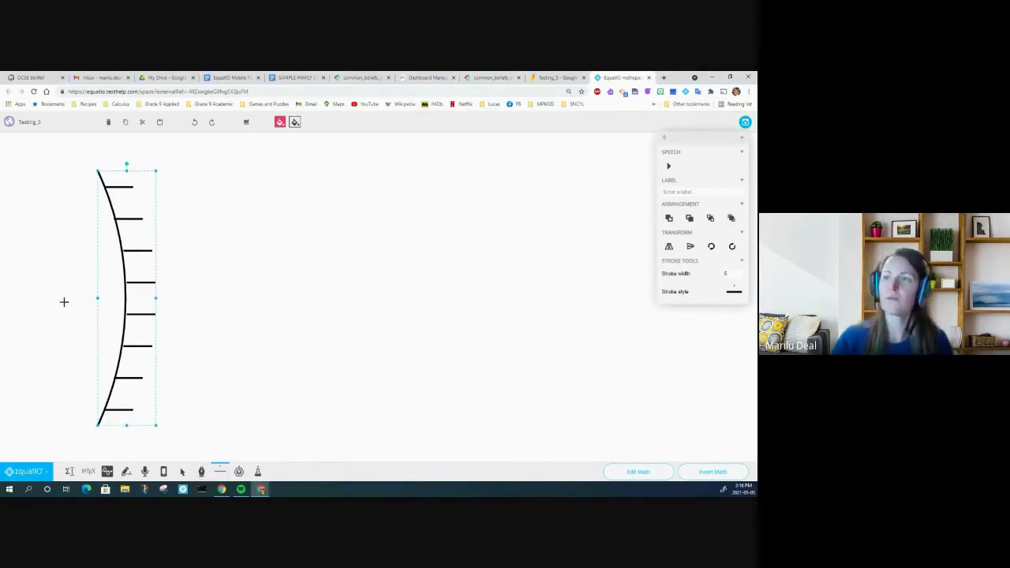
drag(64, 302, 535, 339)
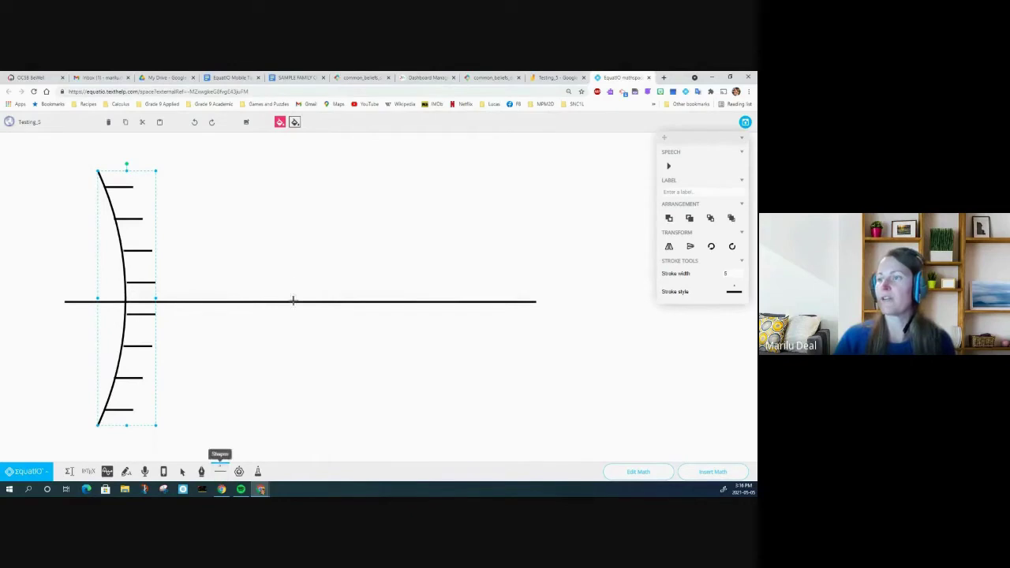
drag(295, 283, 296, 301)
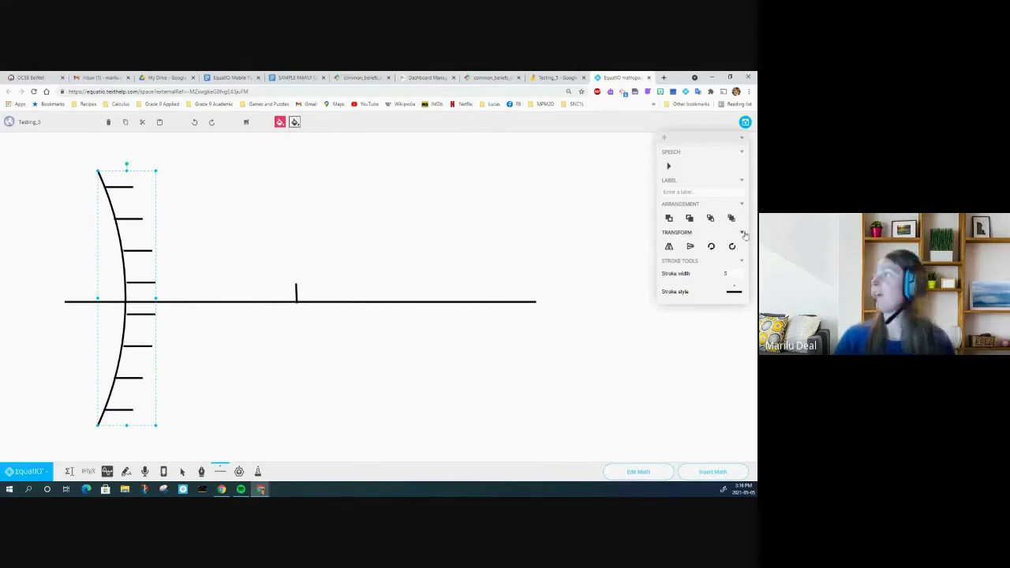
- Paste the mirror diagram into Jamboard and position it beside the equation's arrow
click(745, 124)
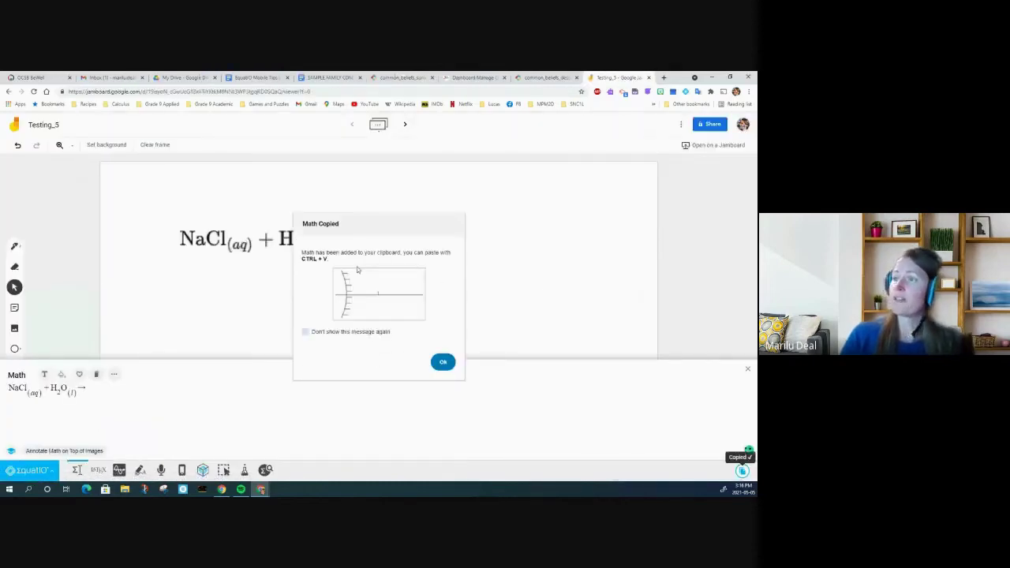
click(444, 362)
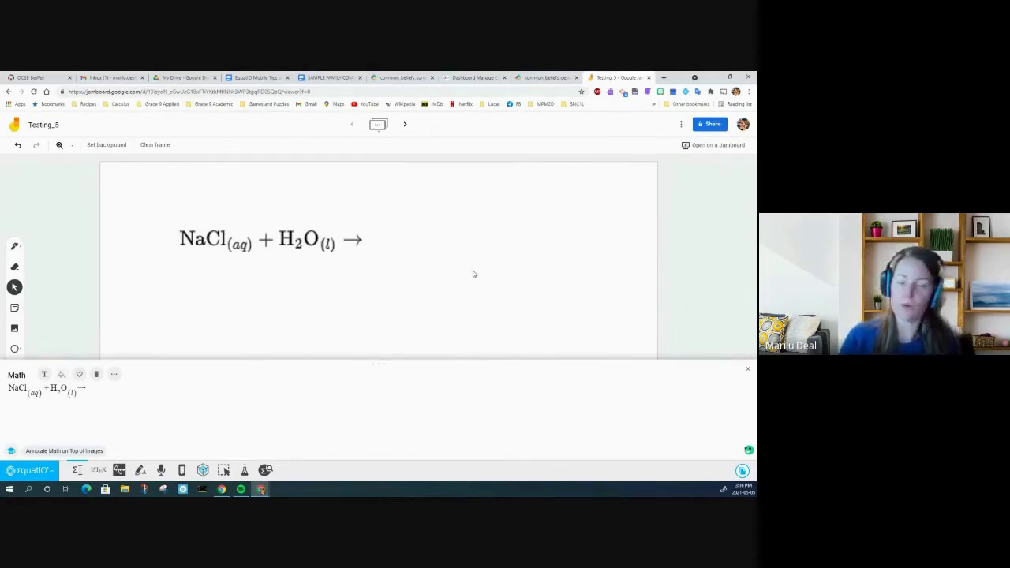
key(ctrl+v)
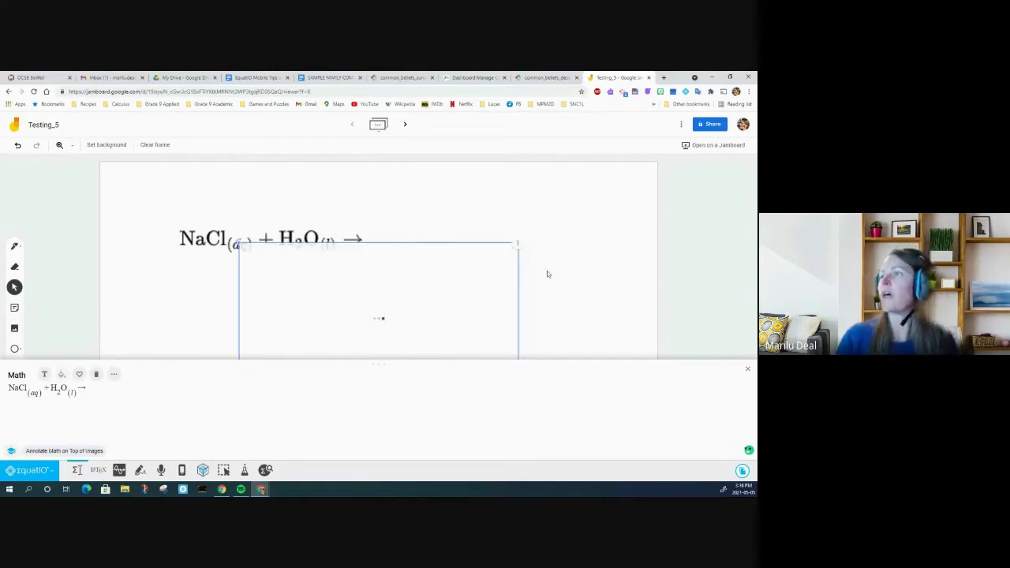
drag(392, 309, 518, 255)
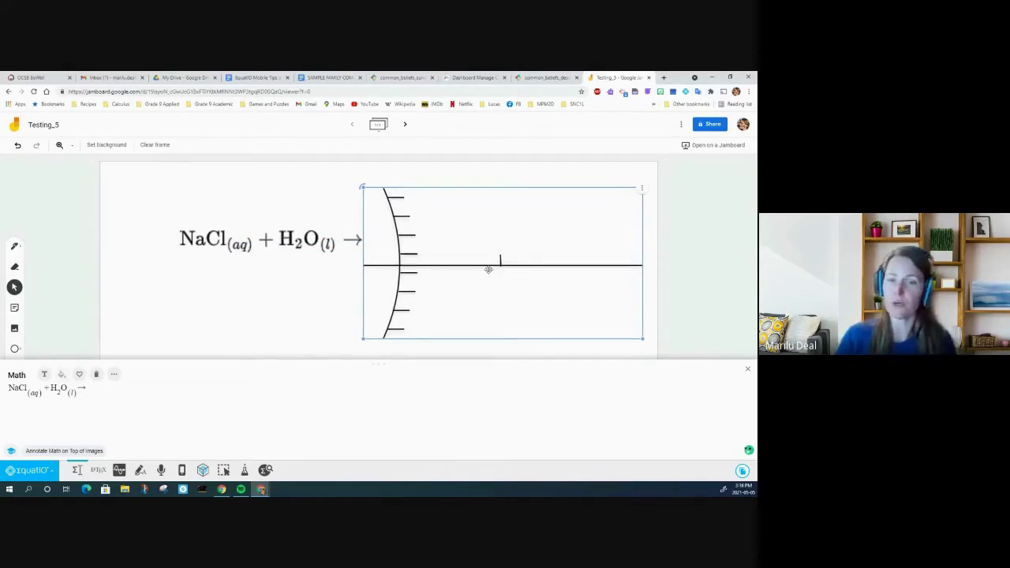
click(509, 189)
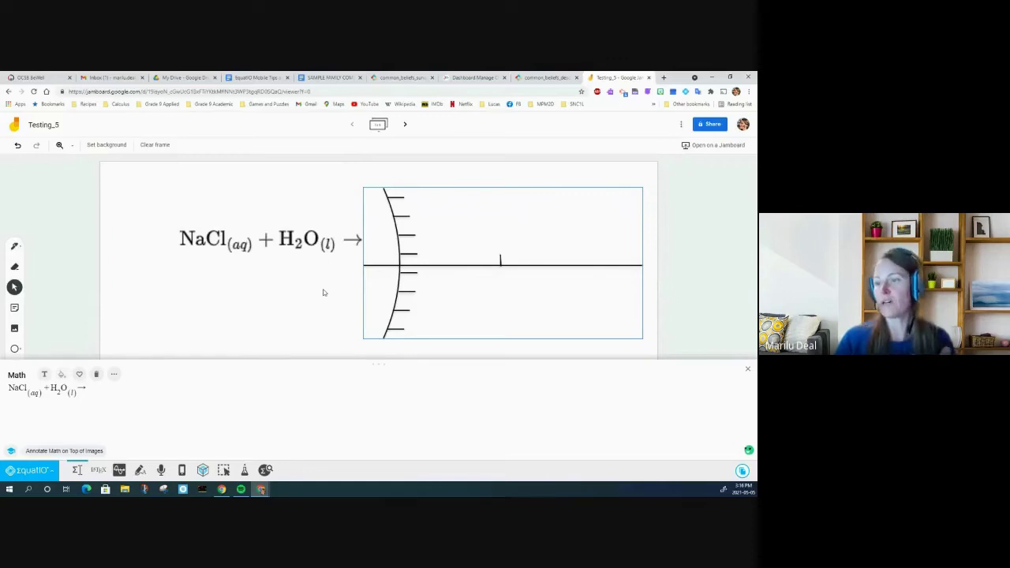
click(532, 192)
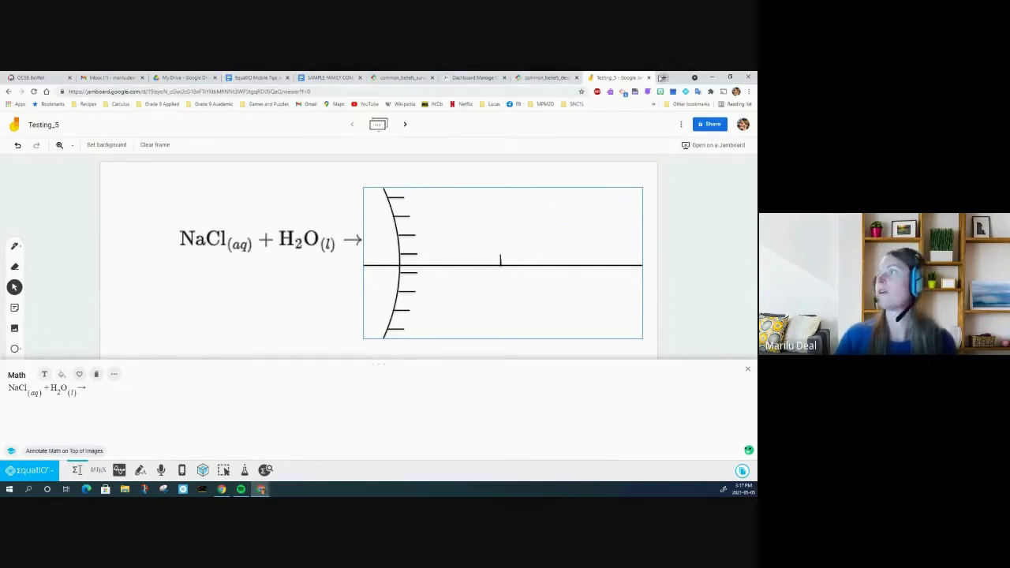
- Go to the Hapara dashboard's Workspace area in a new tab
click(663, 77)
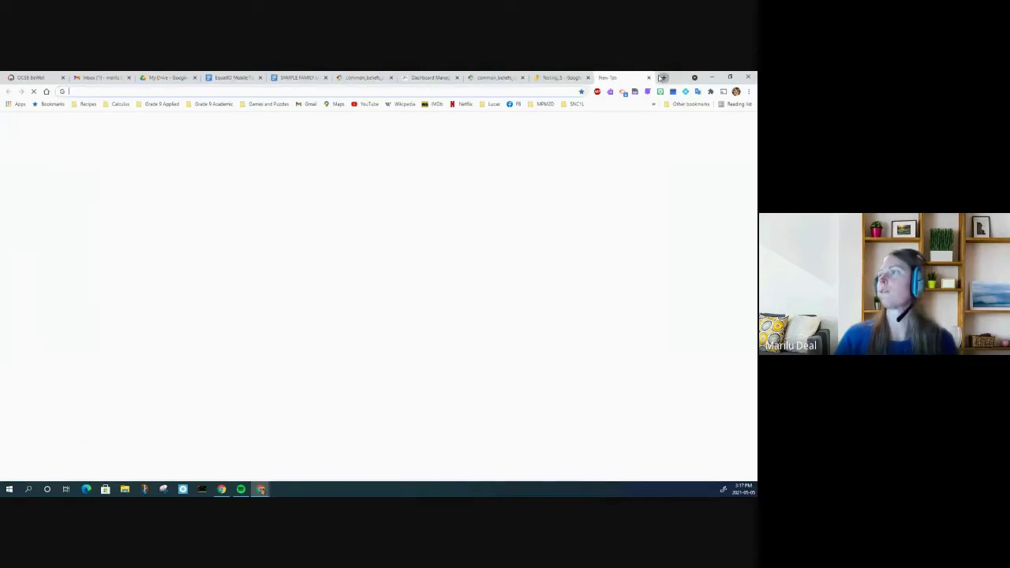
click(424, 79)
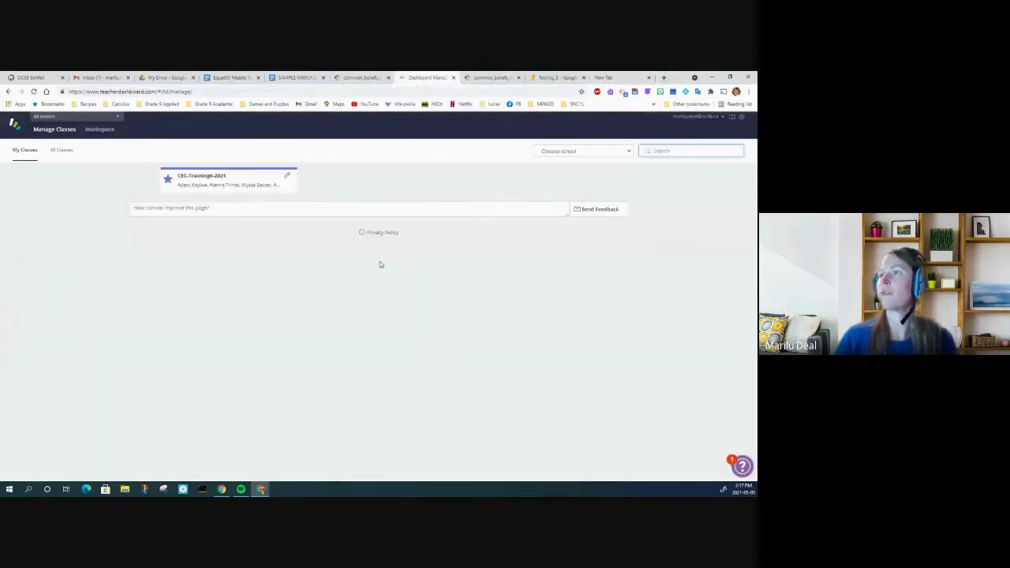
click(101, 130)
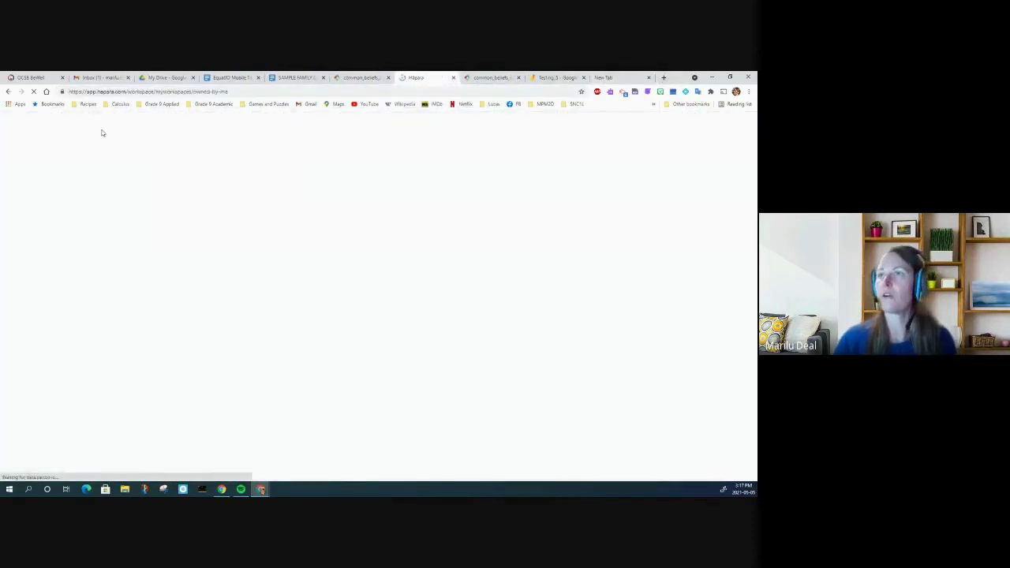
- Add a 'Quiz' evidence card with the Testing_3 Google Drive file attached
click(503, 210)
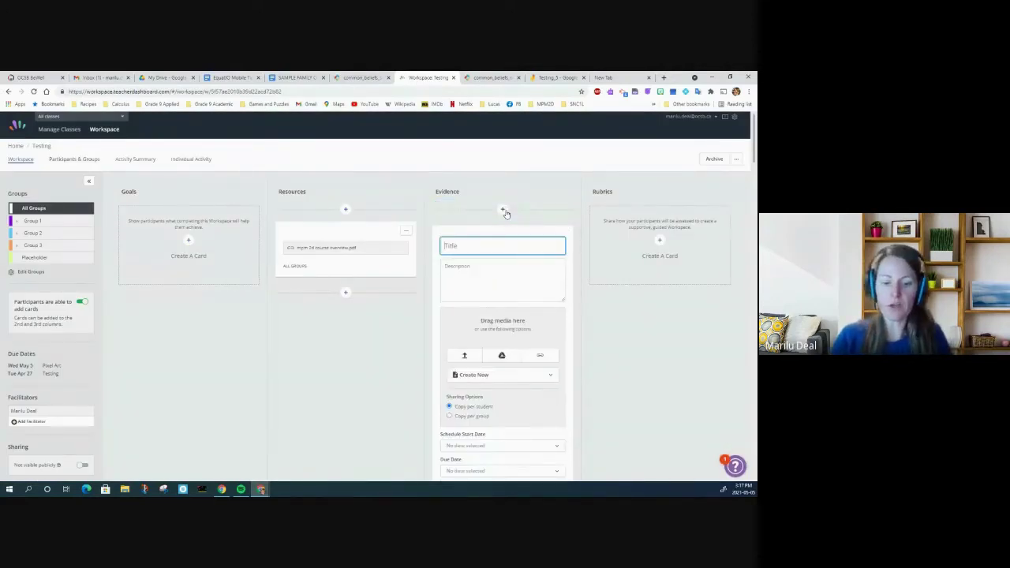
text(Quiz)
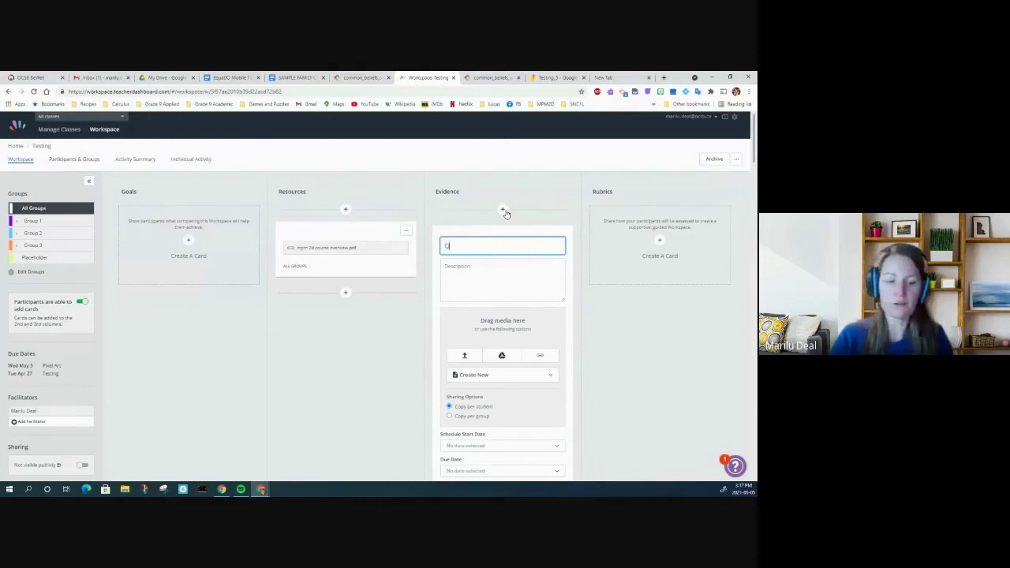
click(507, 358)
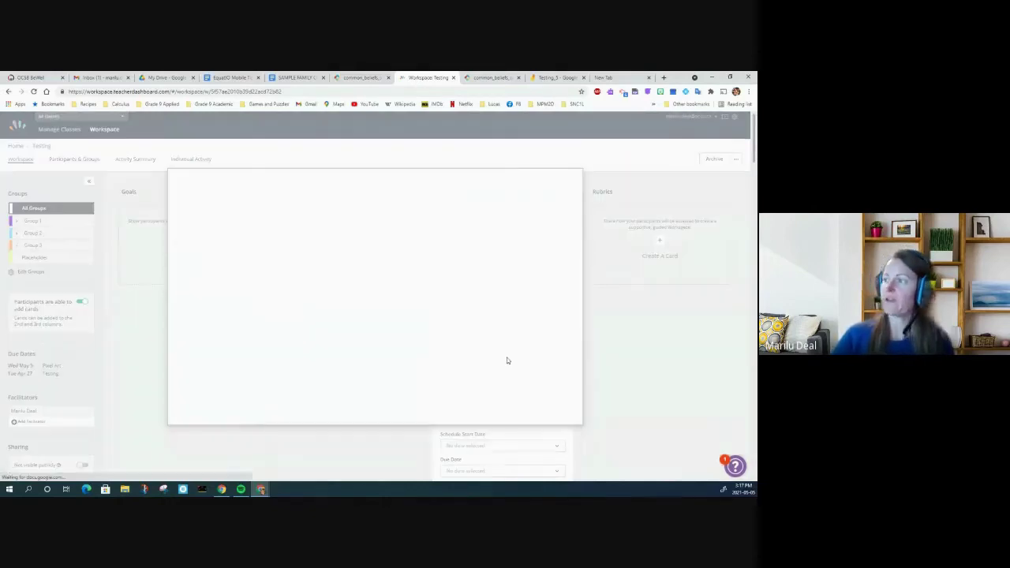
click(311, 221)
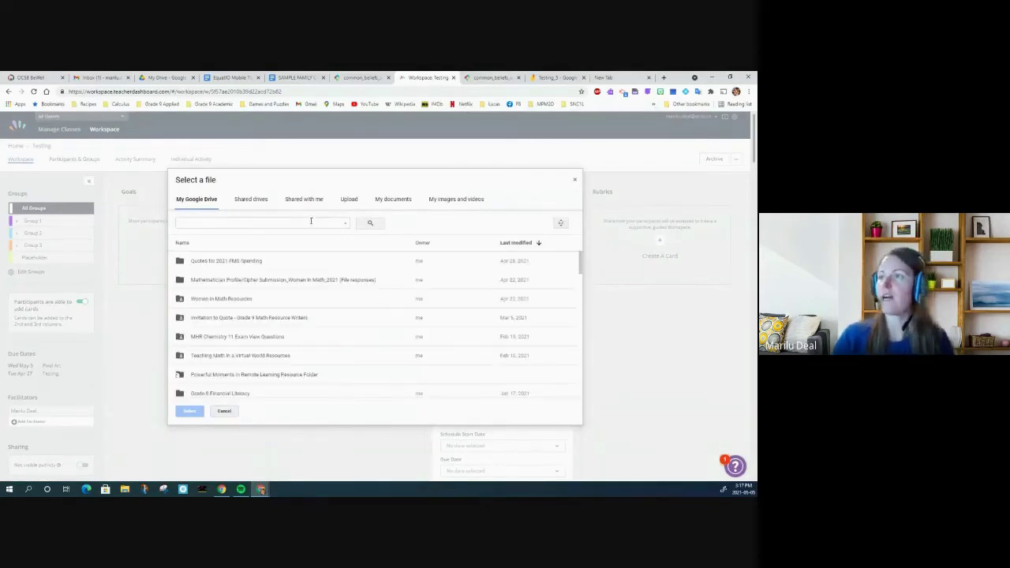
text(testin)
key(Return)
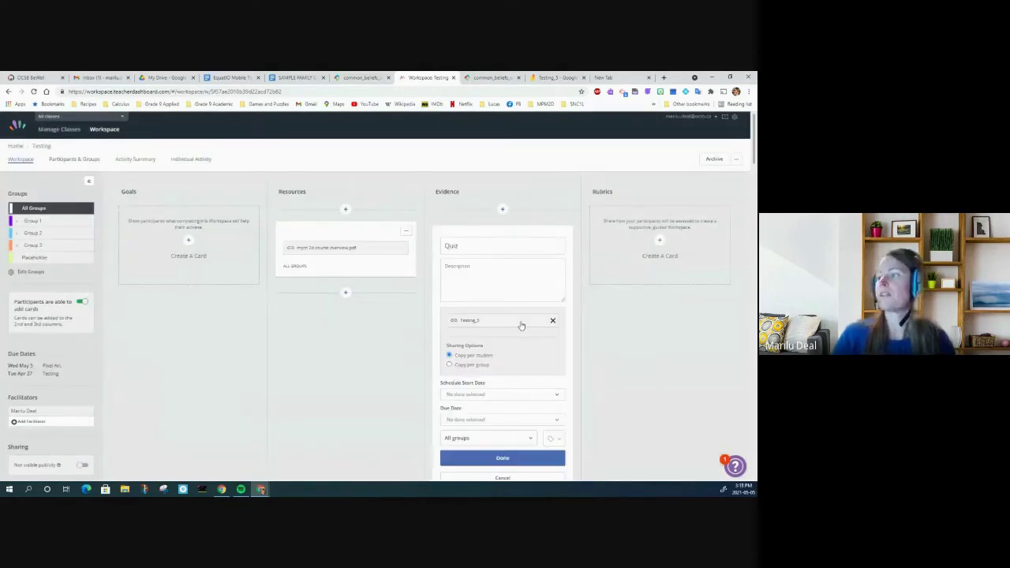
click(494, 457)
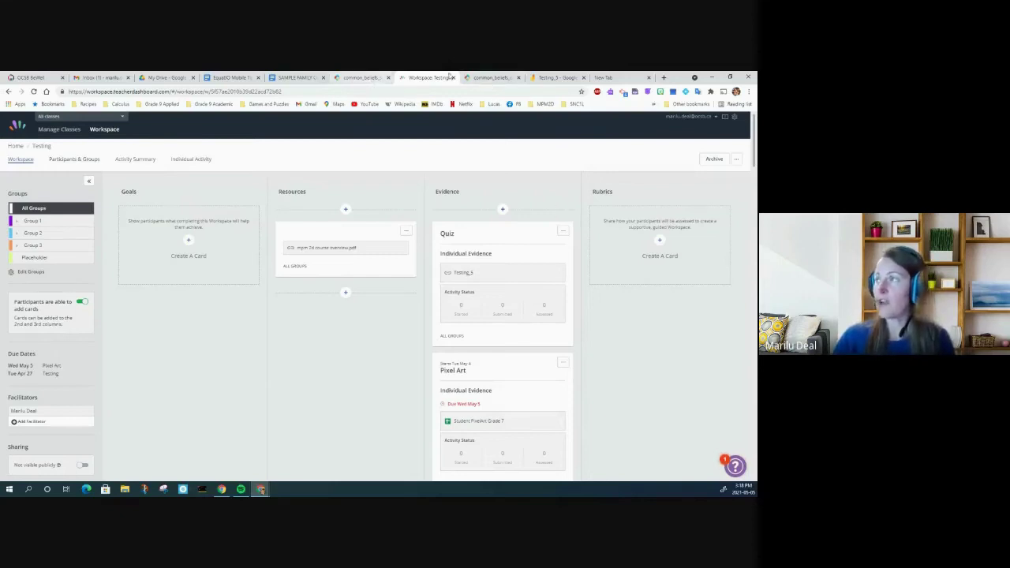
- Check the mirror diagram on Testing_5, then switch to the EquatIO Mobile tips document
click(544, 77)
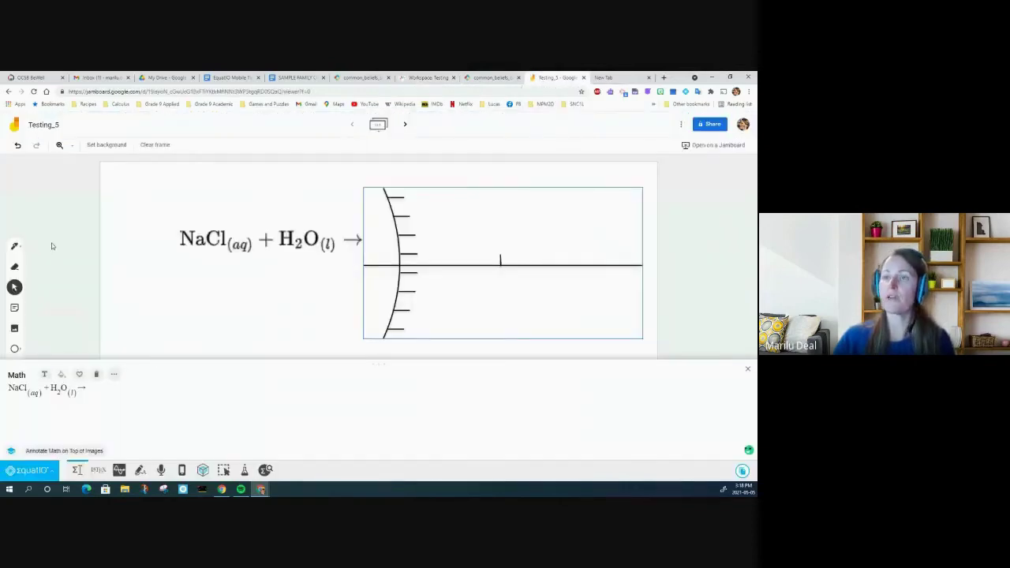
click(359, 230)
click(305, 319)
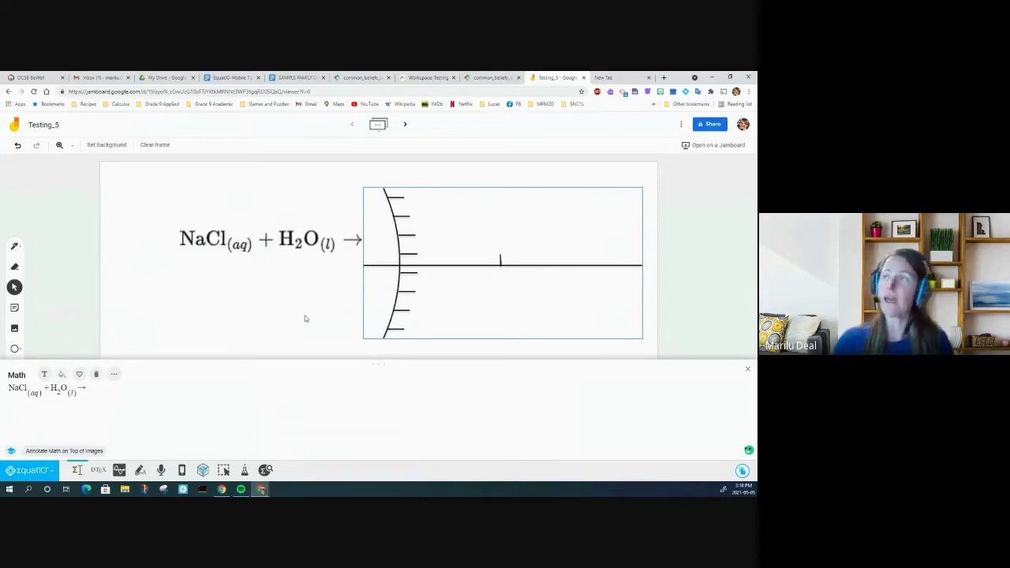
click(231, 77)
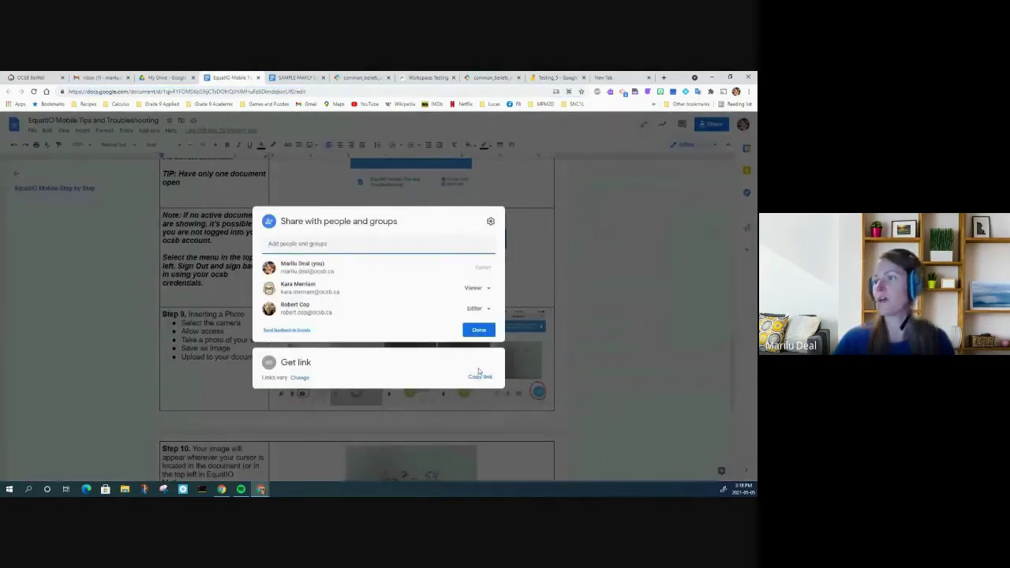
- Copy the tips document's sharing link, close its Share dialog, and return to the Testing_5 jamboard
click(478, 378)
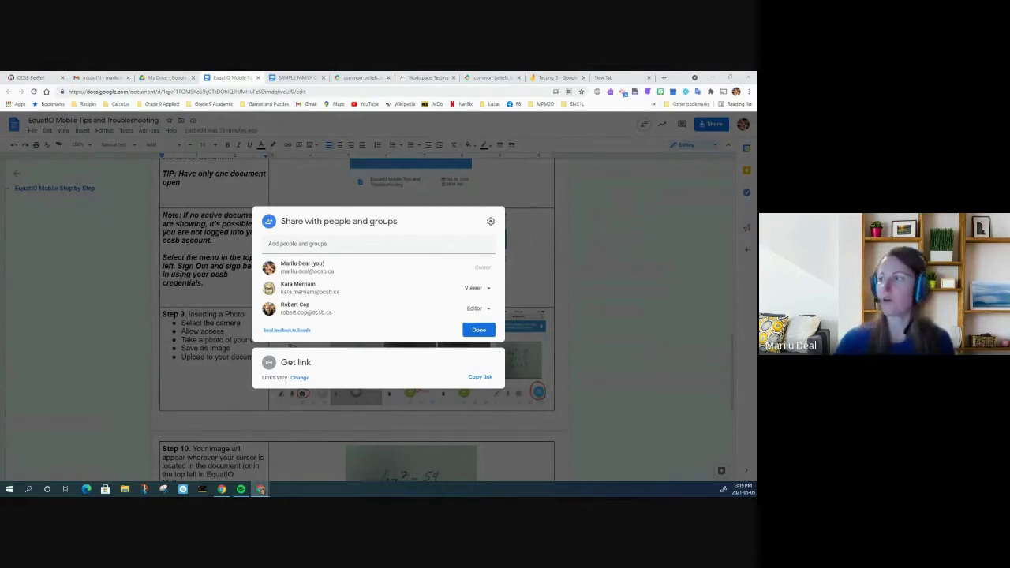
click(478, 331)
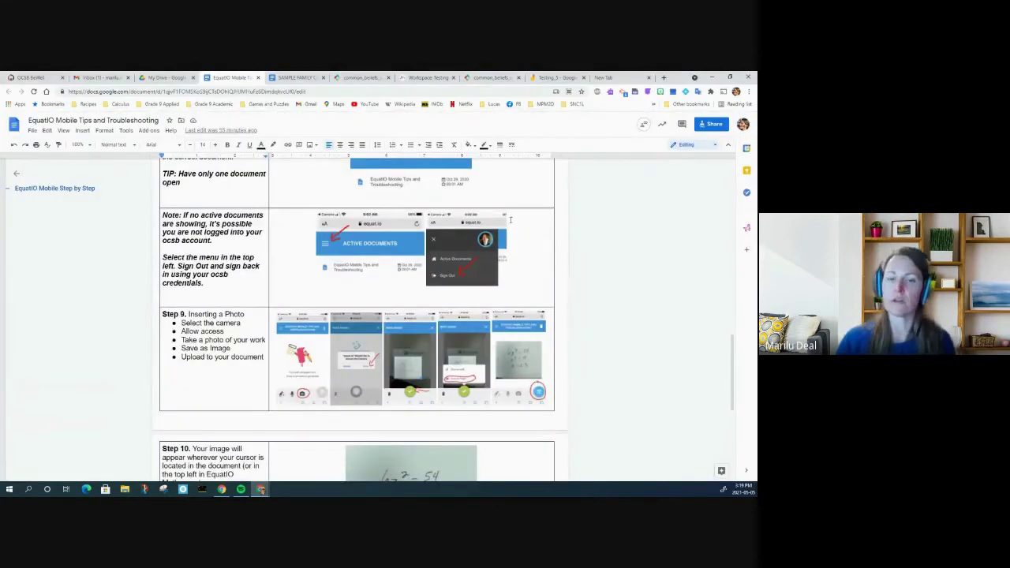
click(553, 77)
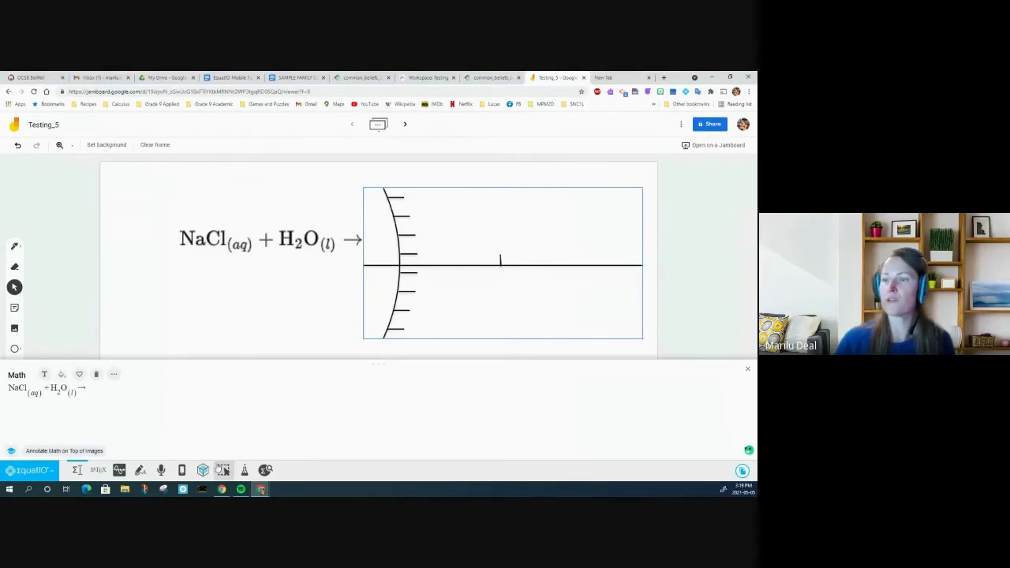
- Photograph the handwritten chemistry work with EquatIO Mobile so the image is copied to the clipboard
click(181, 470)
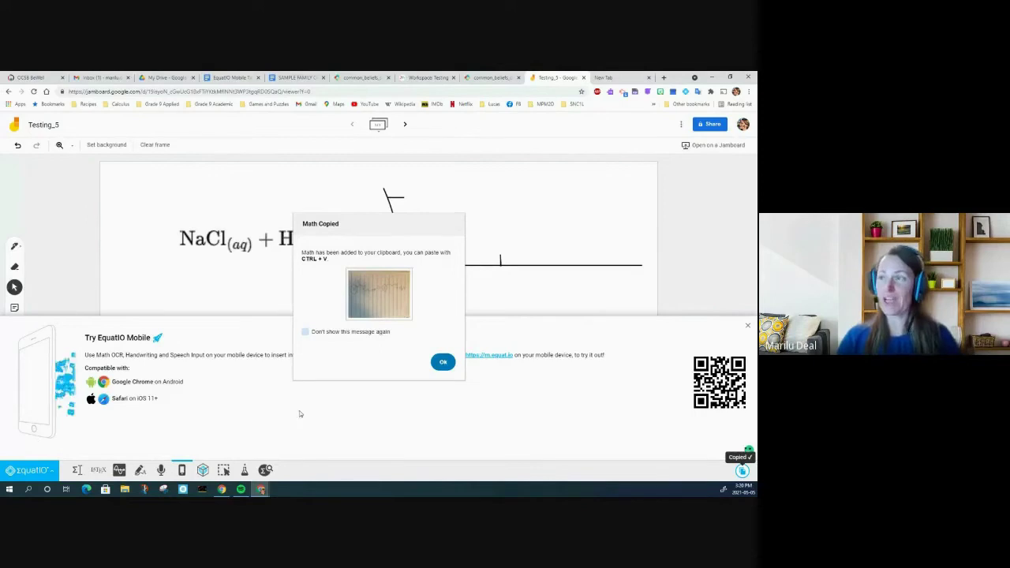
- Dismiss the Math Copied notice, drag the mirror diagram down-left, and close the EquatIO Mobile panel
click(443, 363)
click(535, 231)
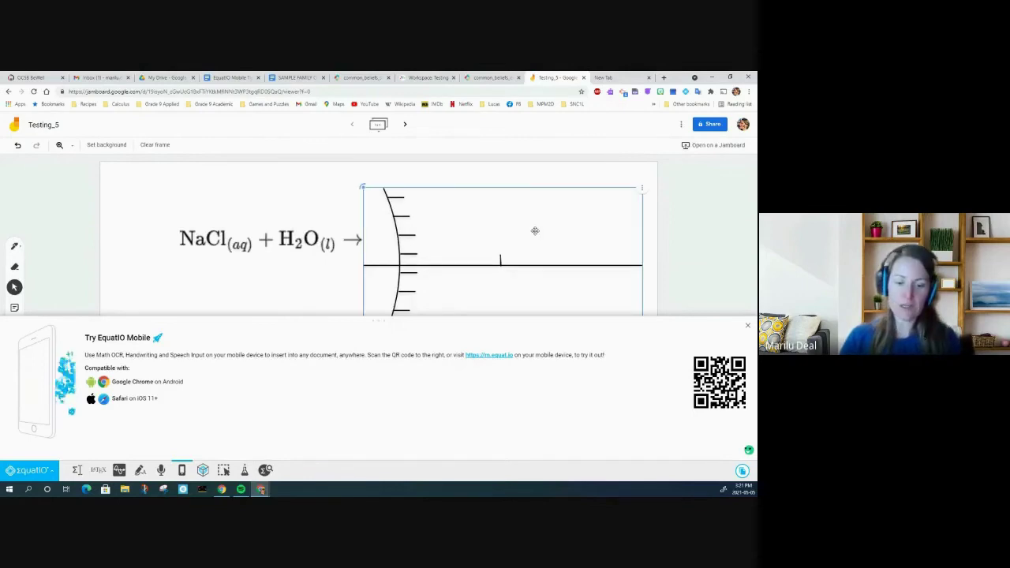
drag(535, 230, 272, 385)
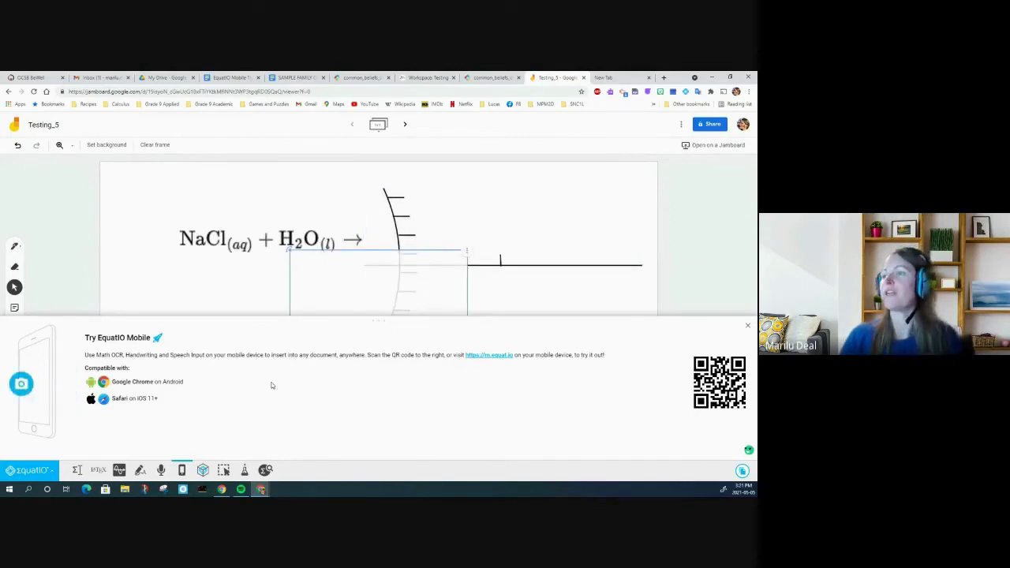
click(181, 470)
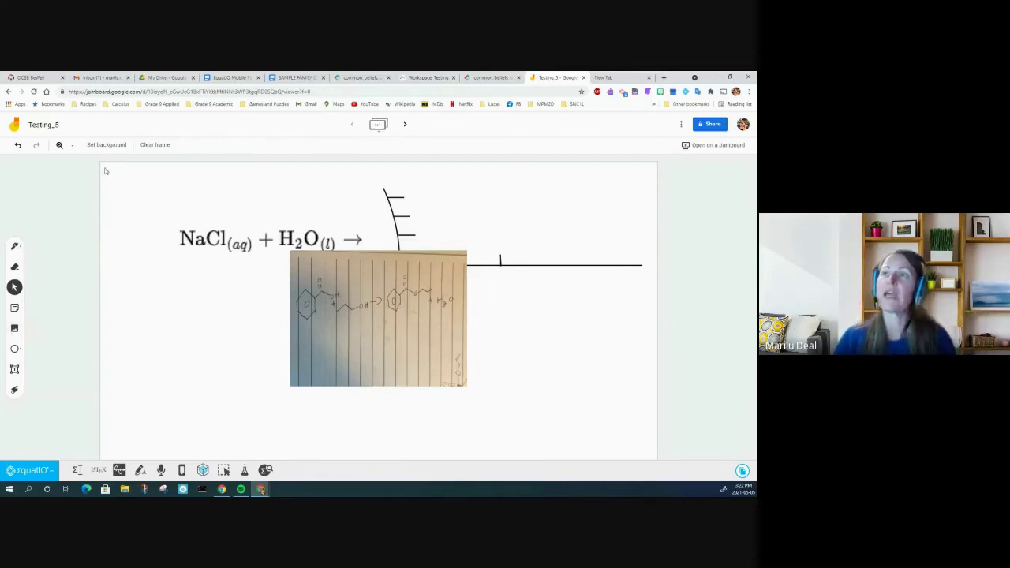
- On the second frame, set the #ocsbMath 'A Celebration of Women in Math' Drive image as background
click(117, 147)
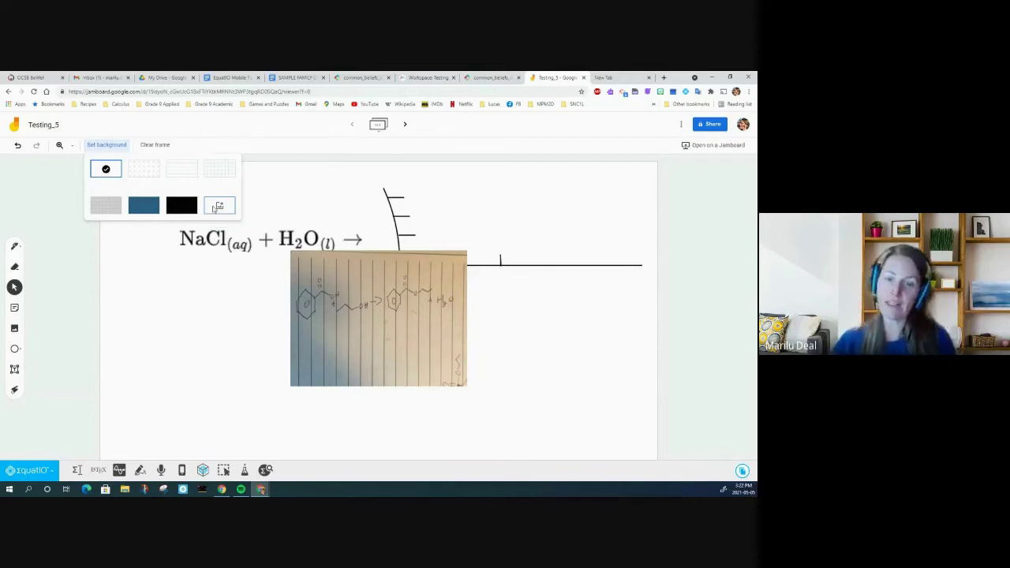
click(405, 124)
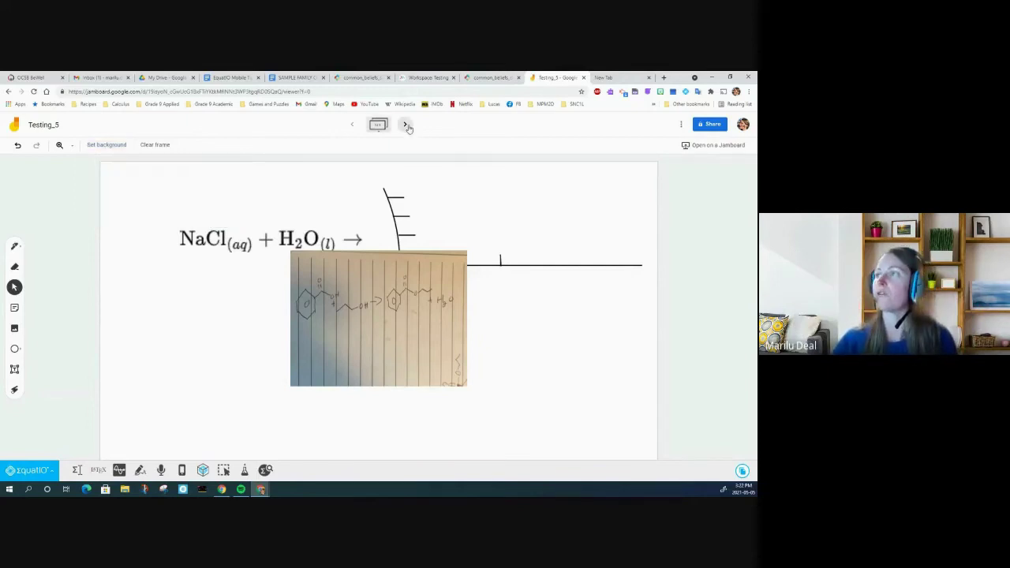
click(117, 147)
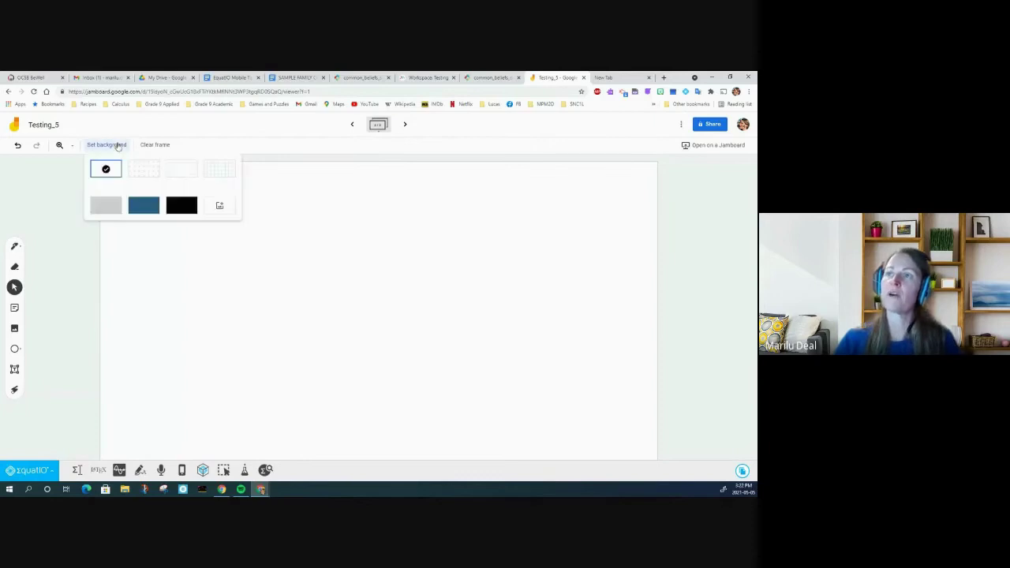
right_click(213, 208)
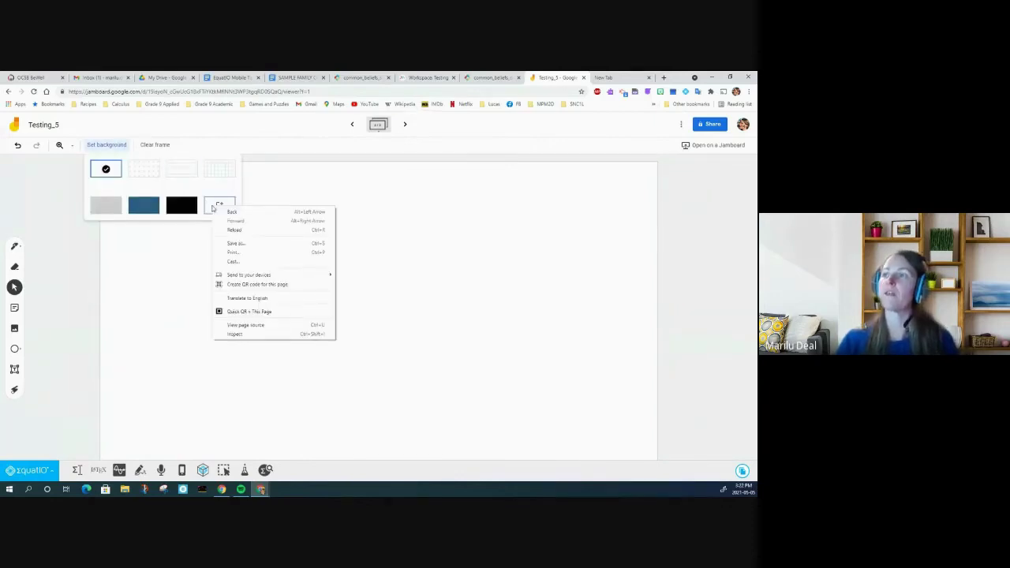
click(213, 207)
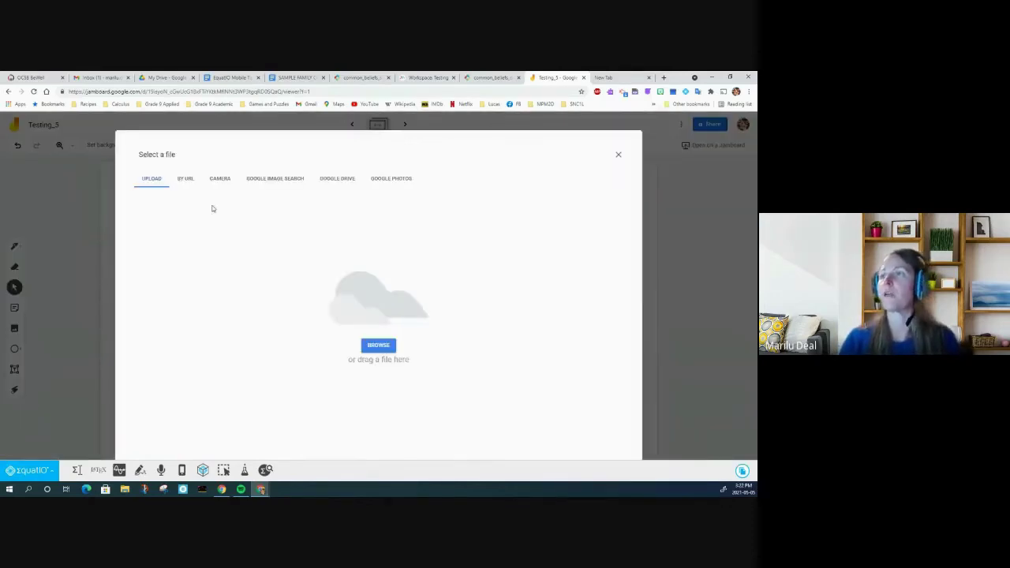
click(324, 181)
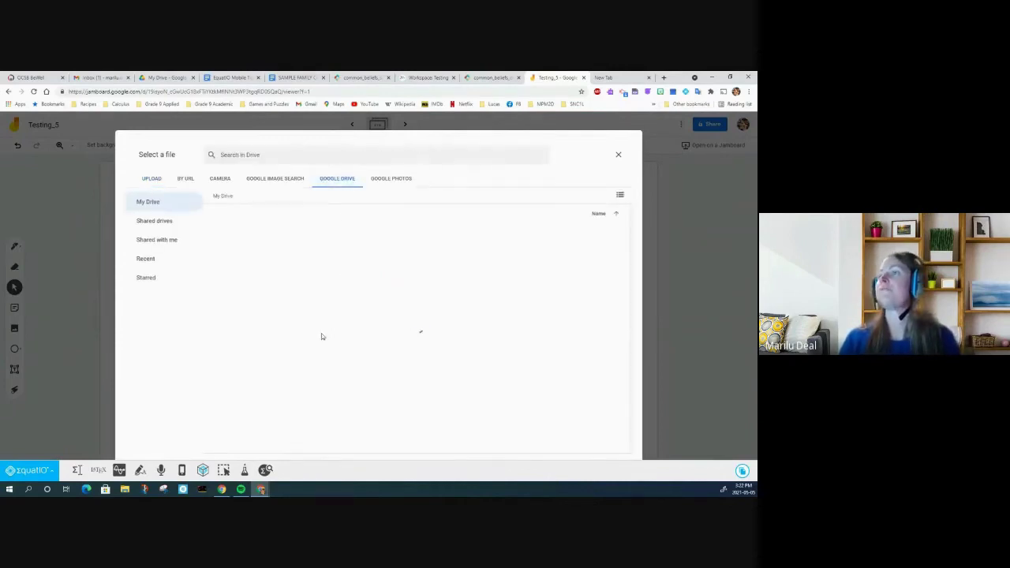
click(339, 156)
key(Escape)
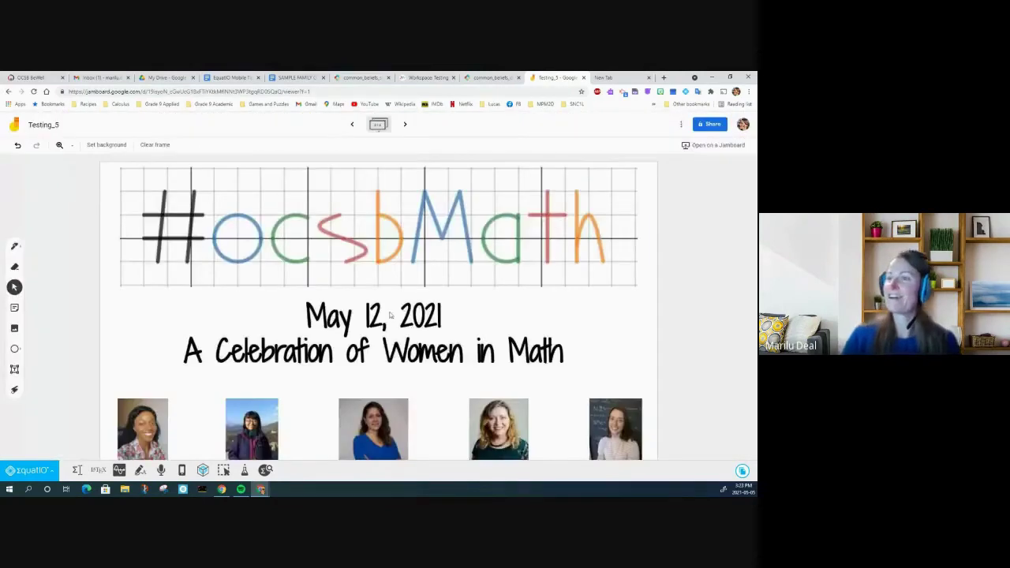